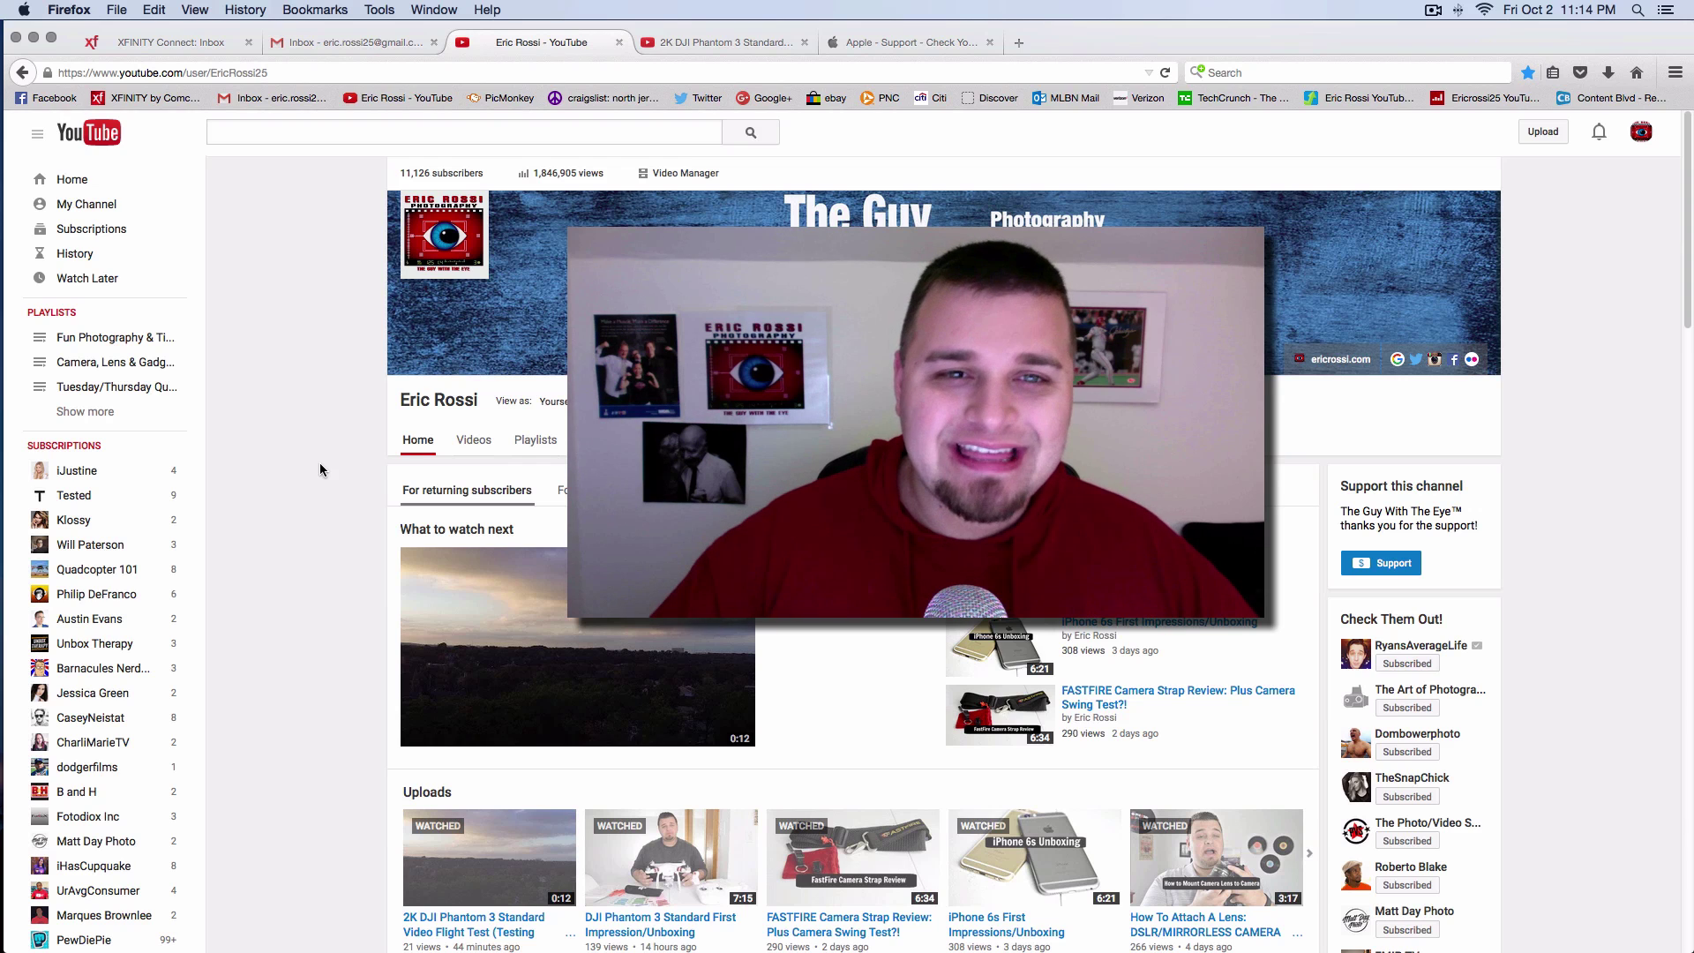
- Switch to the 2K DJI Phantom 3 flight test video and list its playback qualities, including 1440p
{"action": "left_click", "coordinate": [681, 38]}
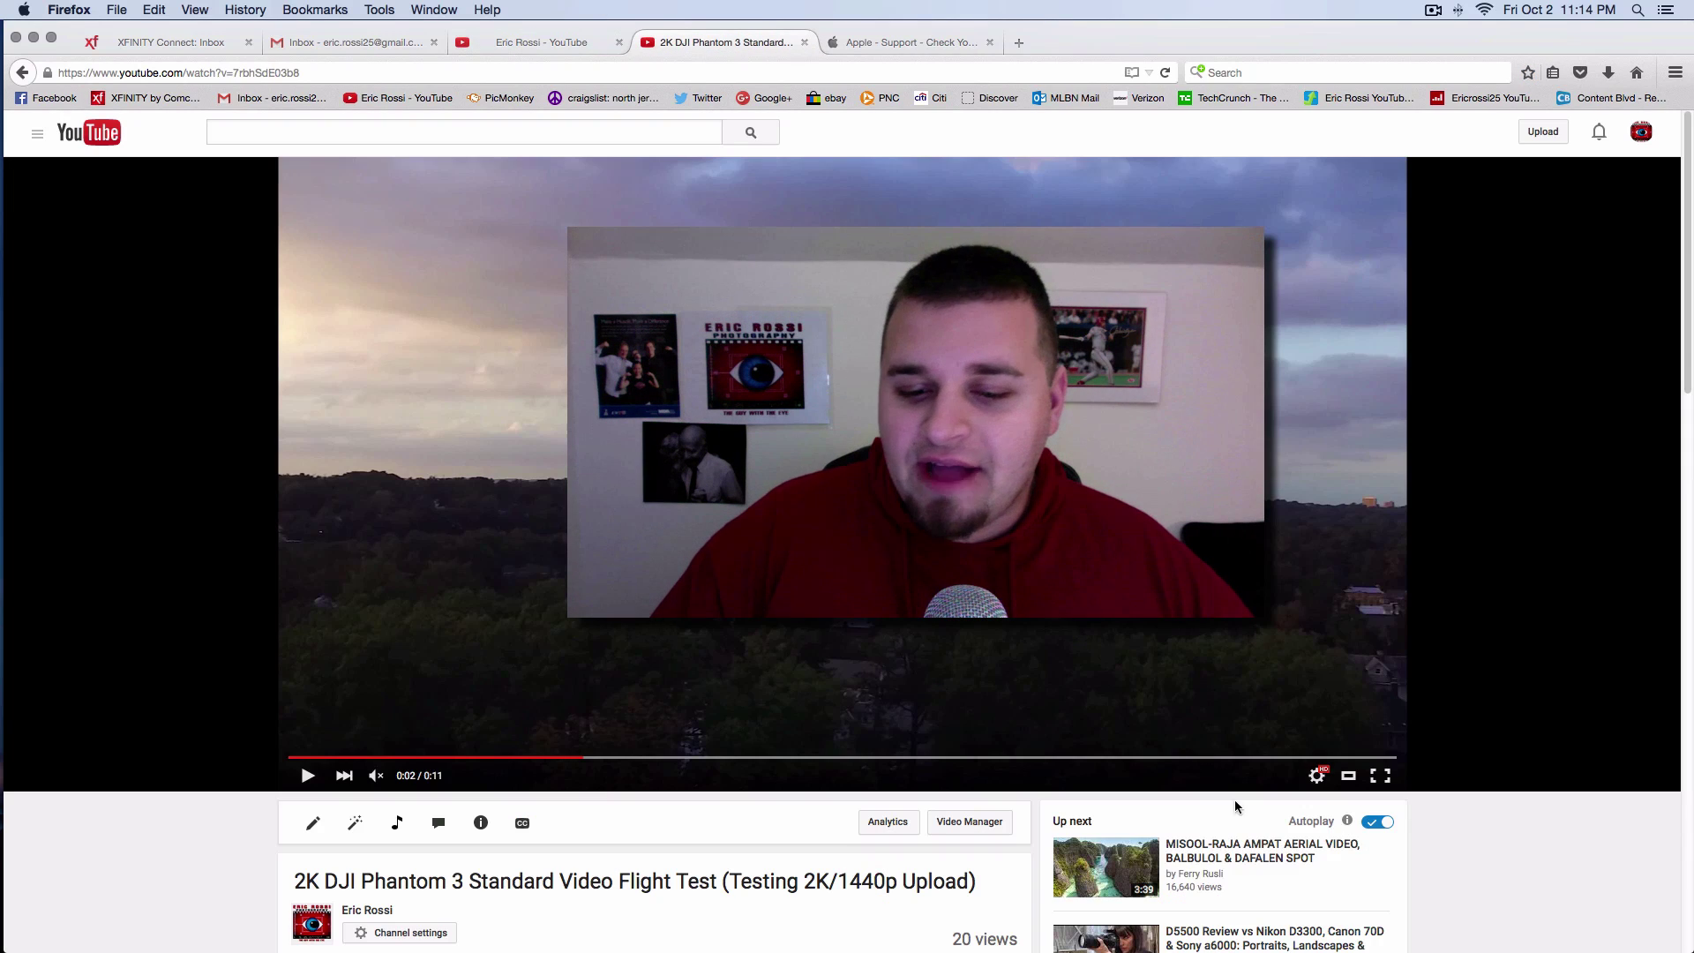
{"action": "left_click", "coordinate": [1318, 776]}
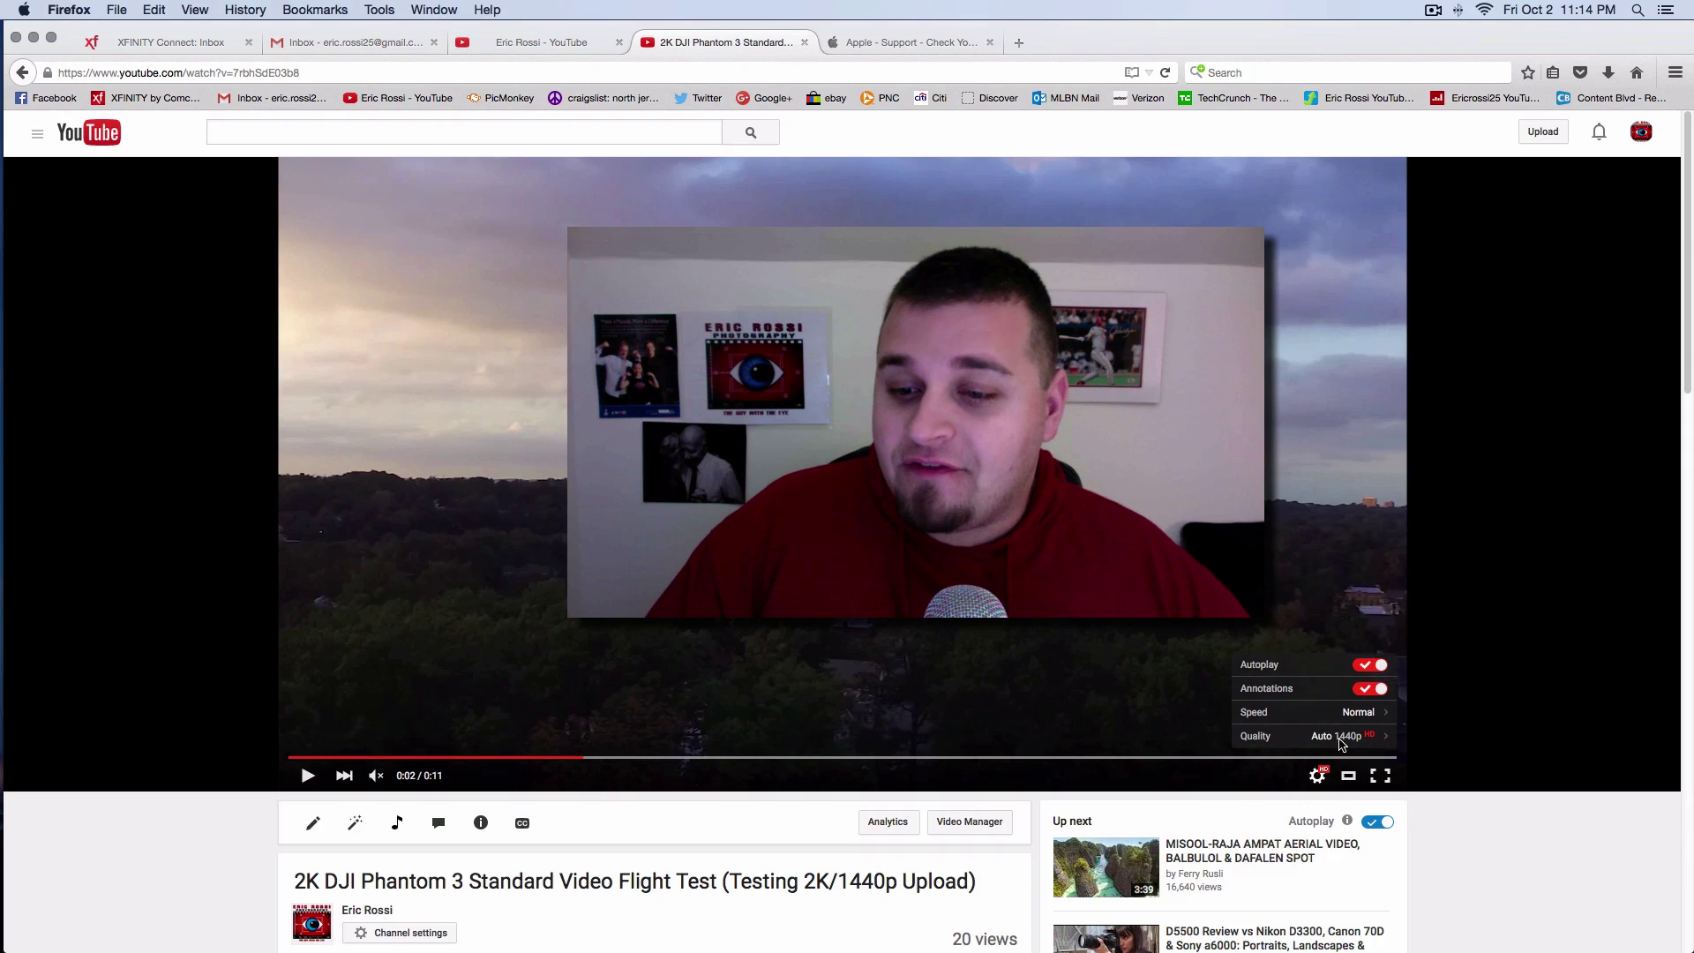
{"action": "left_click", "coordinate": [1340, 737]}
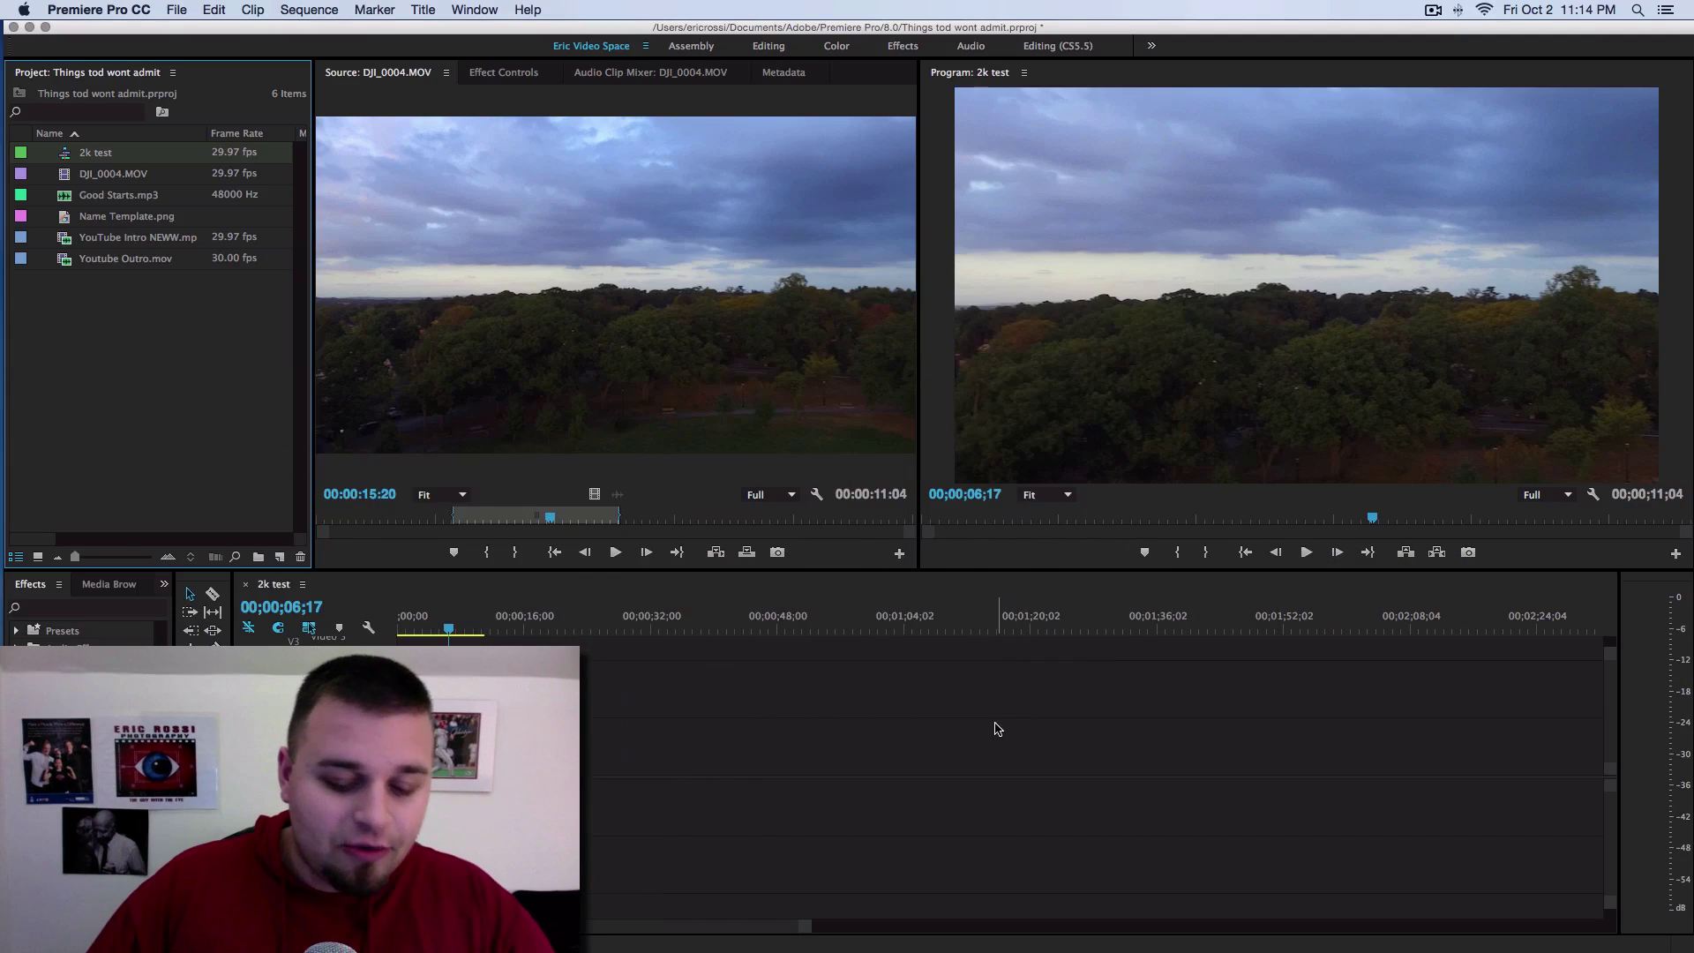
- Find DJI_0004.MOV in the DJI Footage folder and view its info: 2704 × 1520, H.264, 199 MB
{"action": "key", "text": "ctrl+Up"}
{"action": "left_click", "coordinate": [1316, 229]}
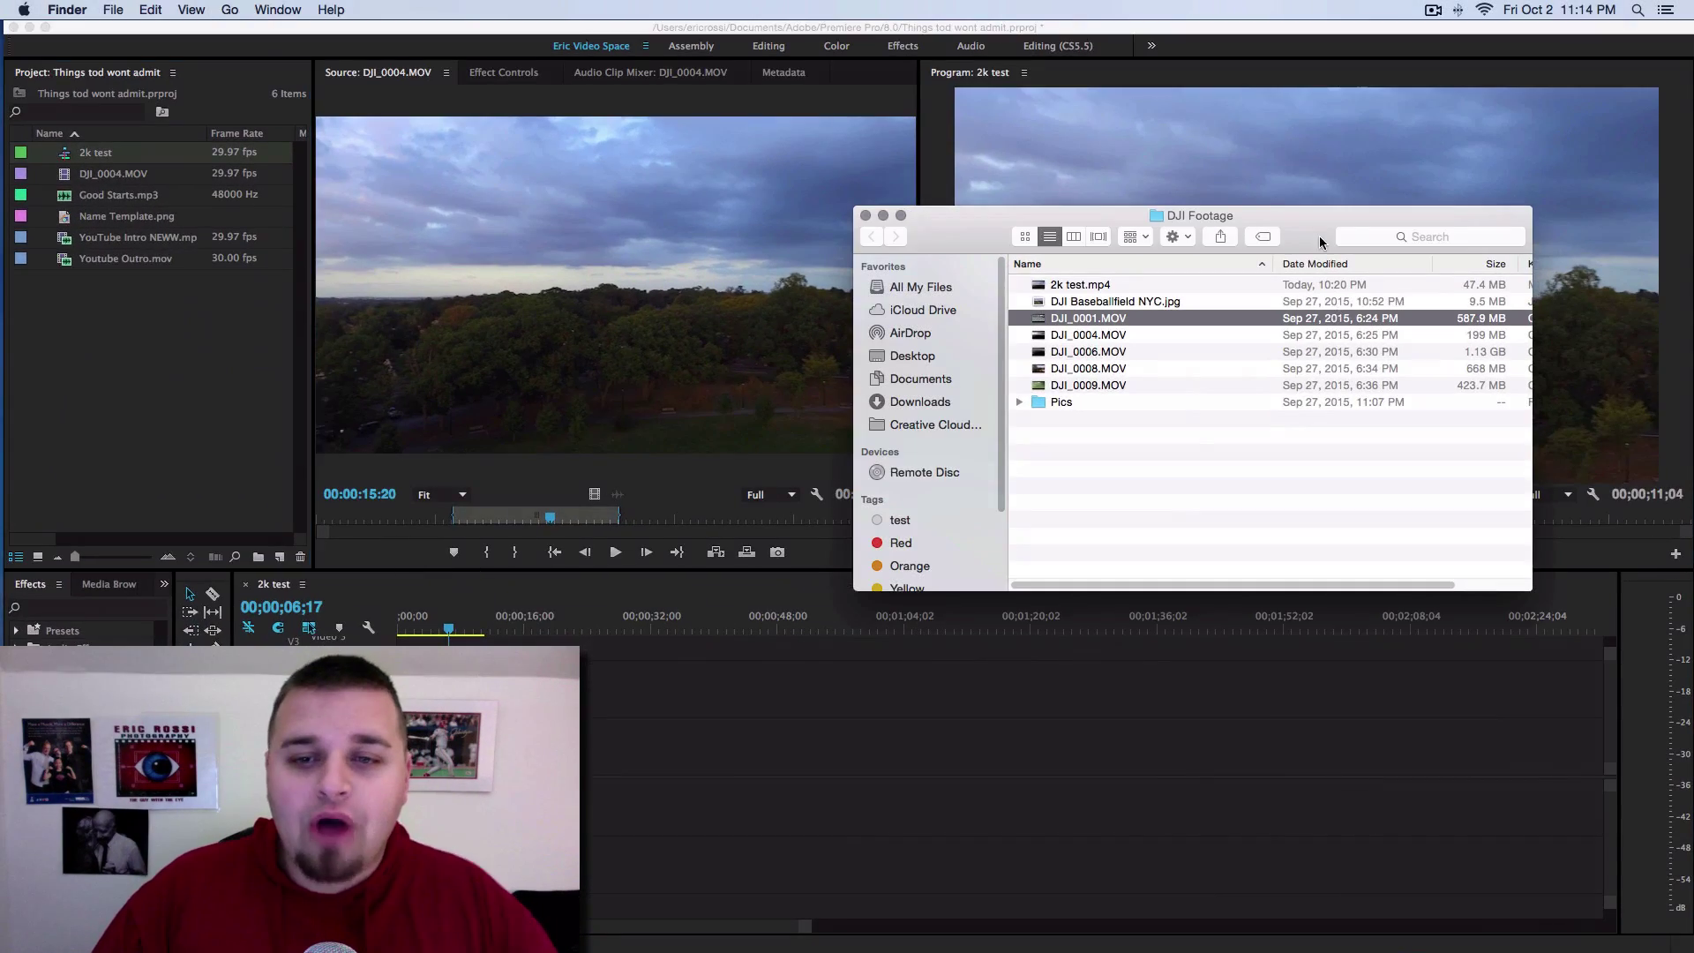
{"action": "left_click_drag", "start_coordinate": [1315, 229], "coordinate": [1438, 130]}
{"action": "left_click", "coordinate": [1289, 255]}
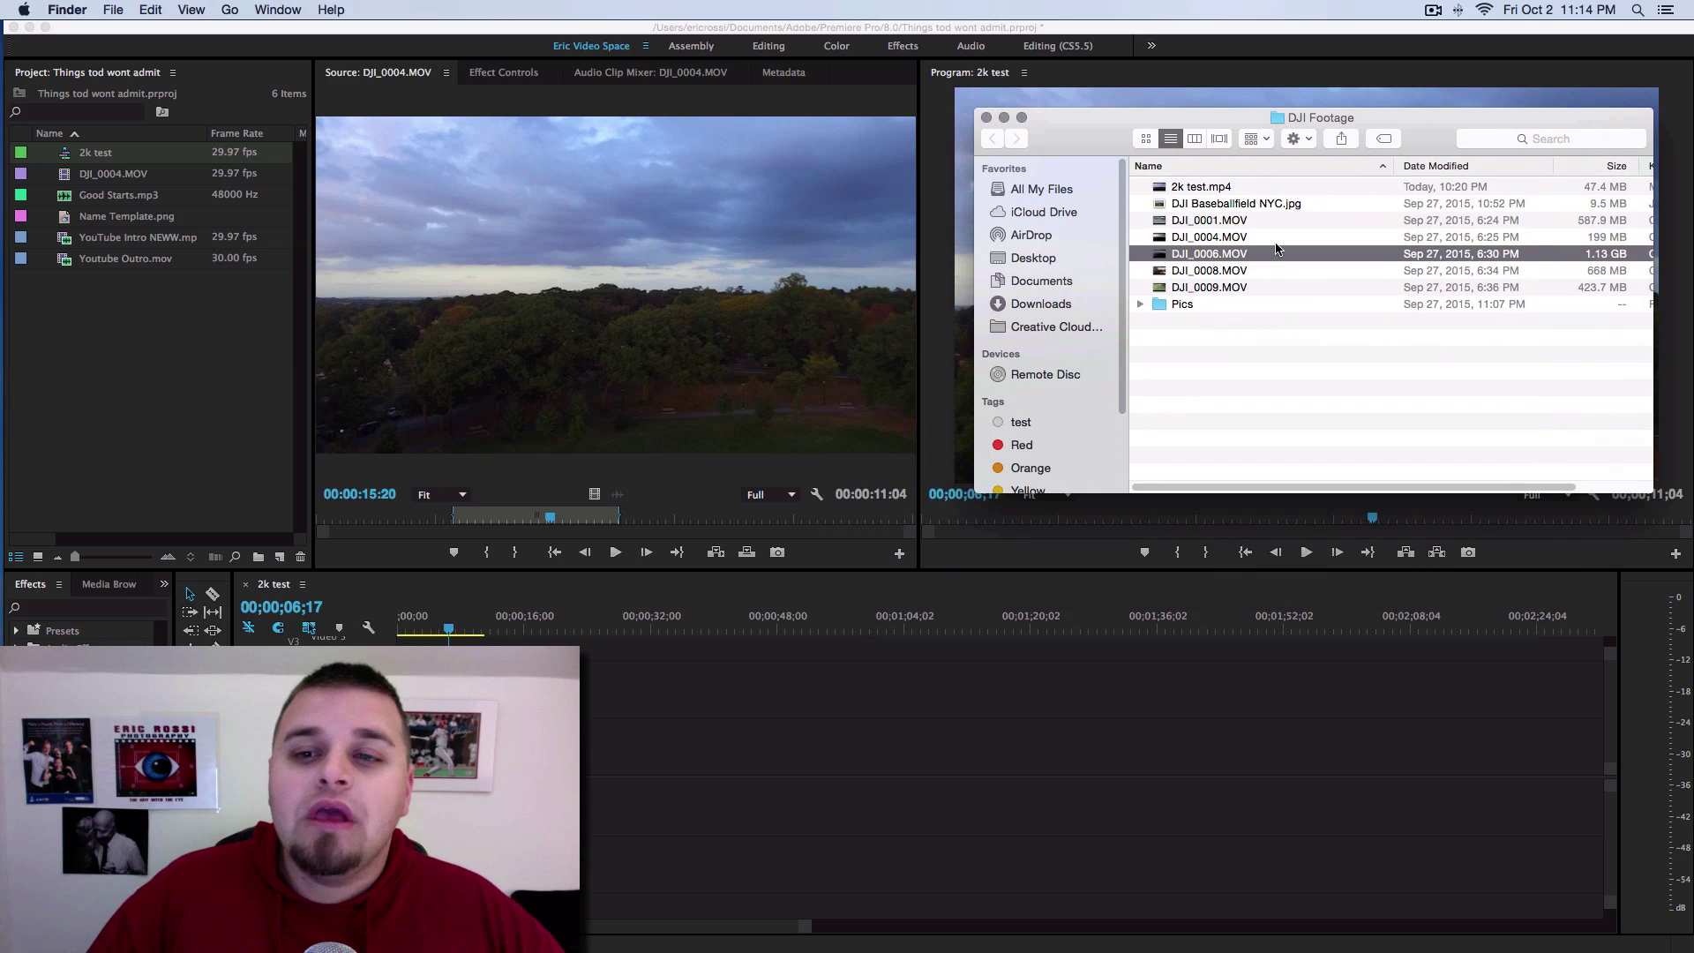
{"action": "left_click", "coordinate": [1271, 222]}
{"action": "left_click", "coordinate": [1268, 239]}
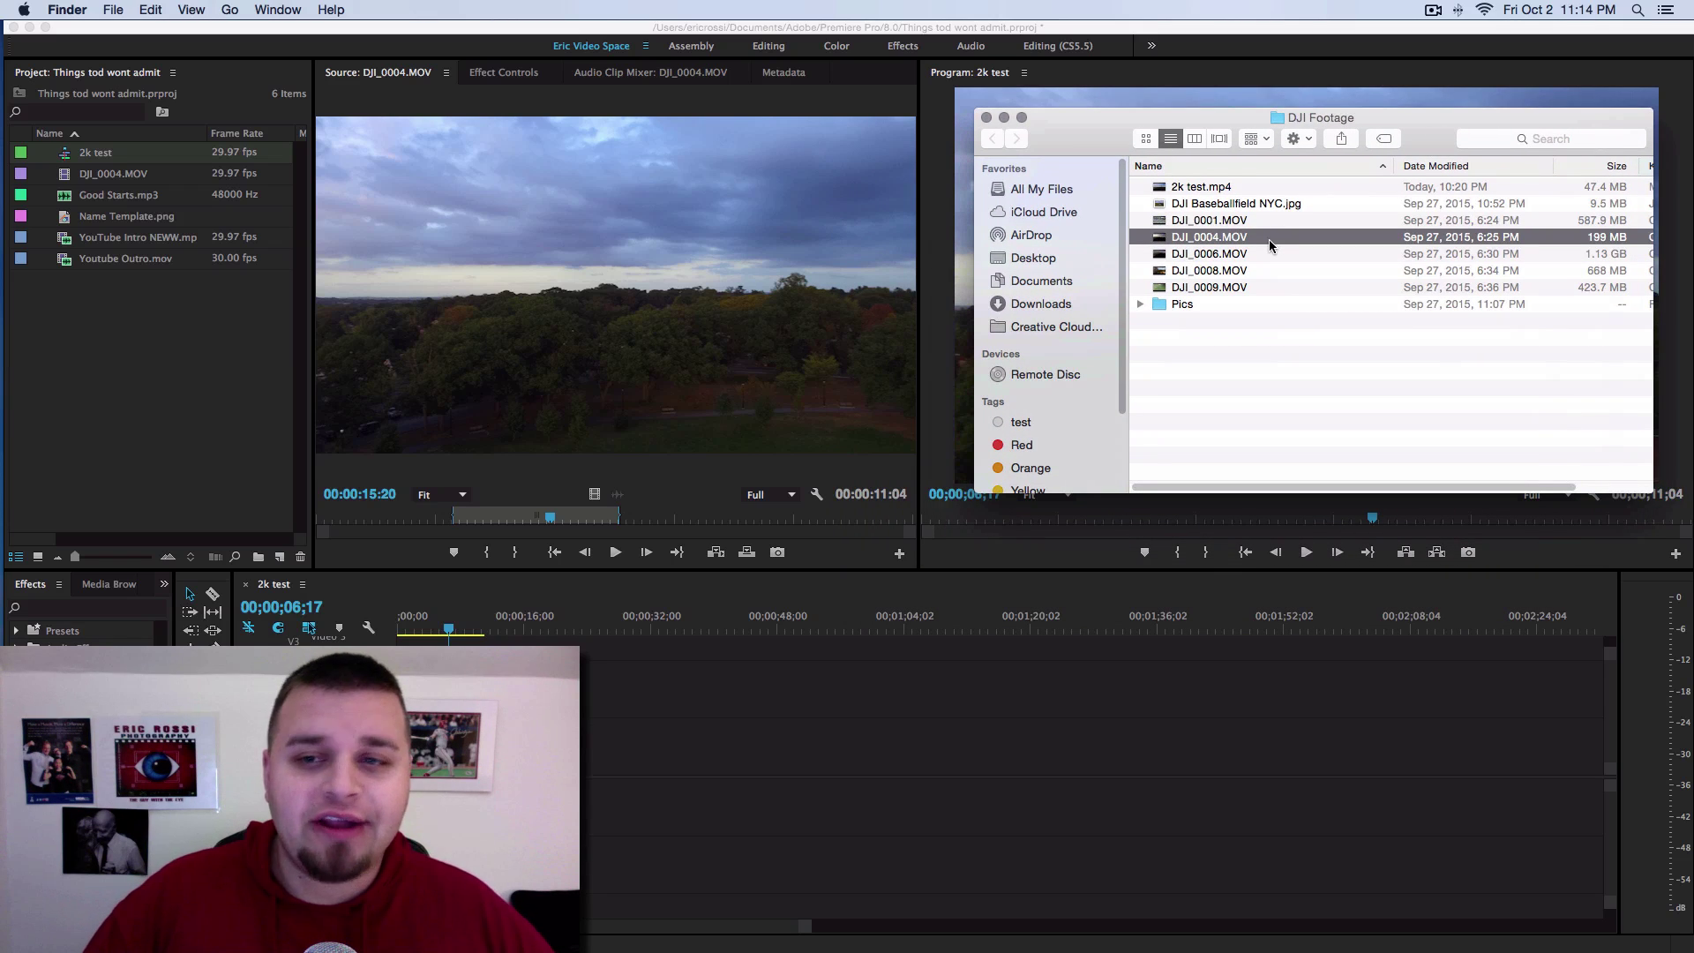
{"action": "key", "text": "super+i"}
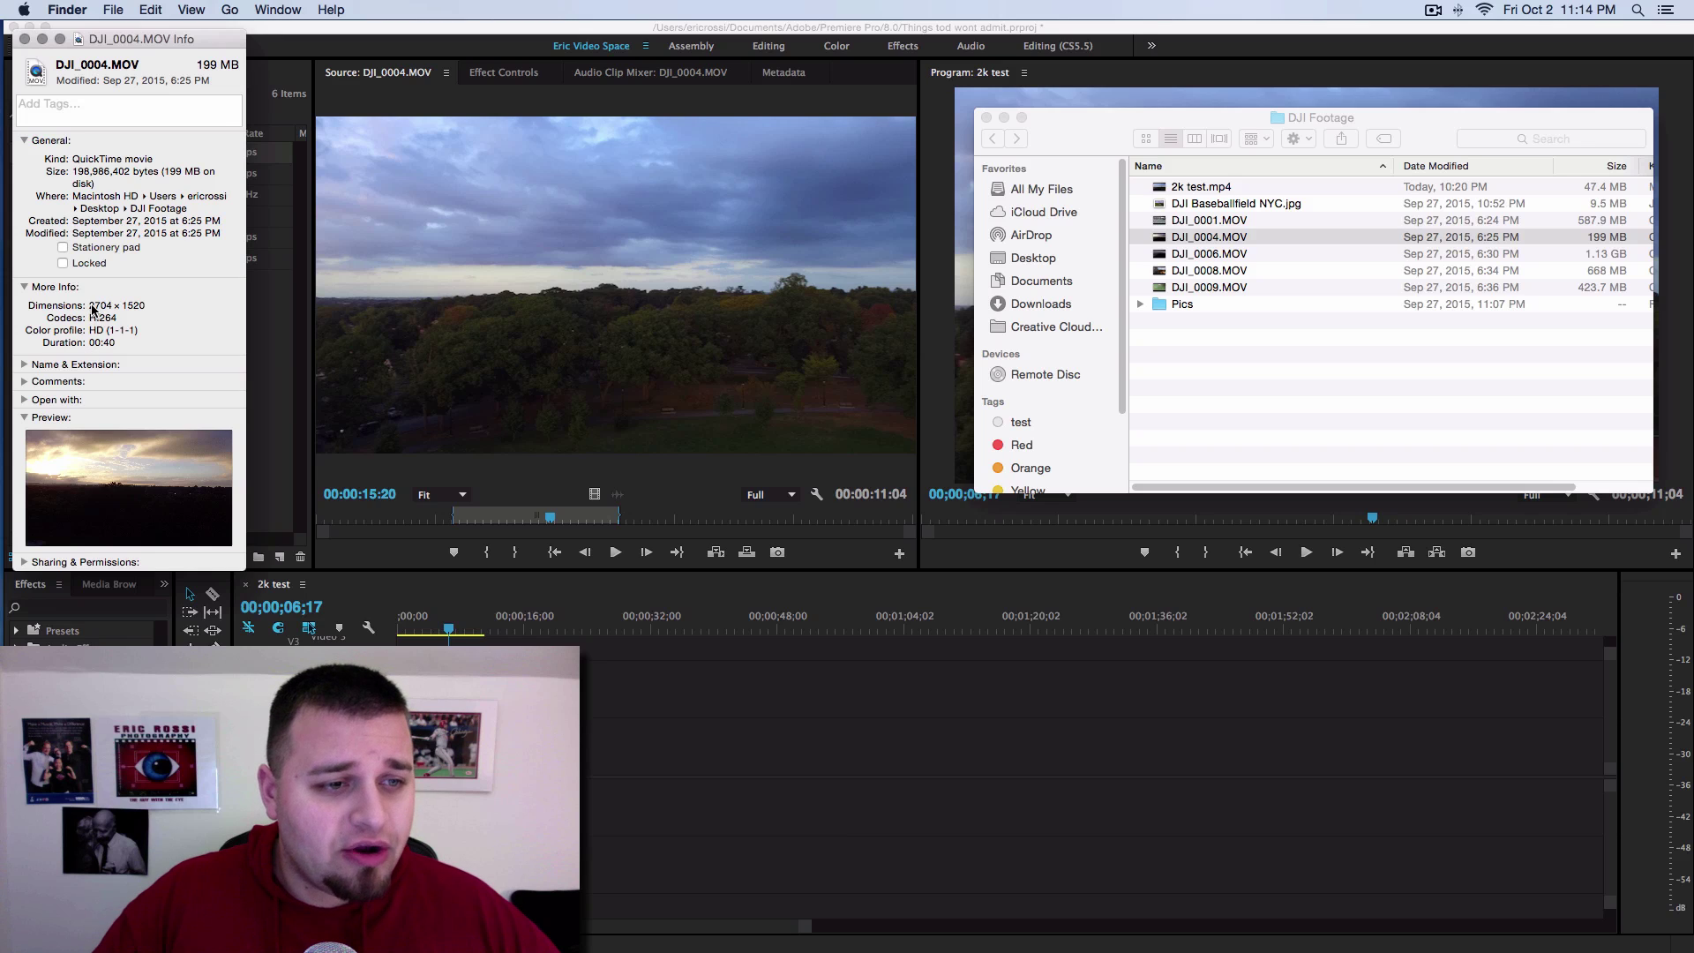
{"action": "left_click_drag", "start_coordinate": [89, 306], "coordinate": [169, 321]}
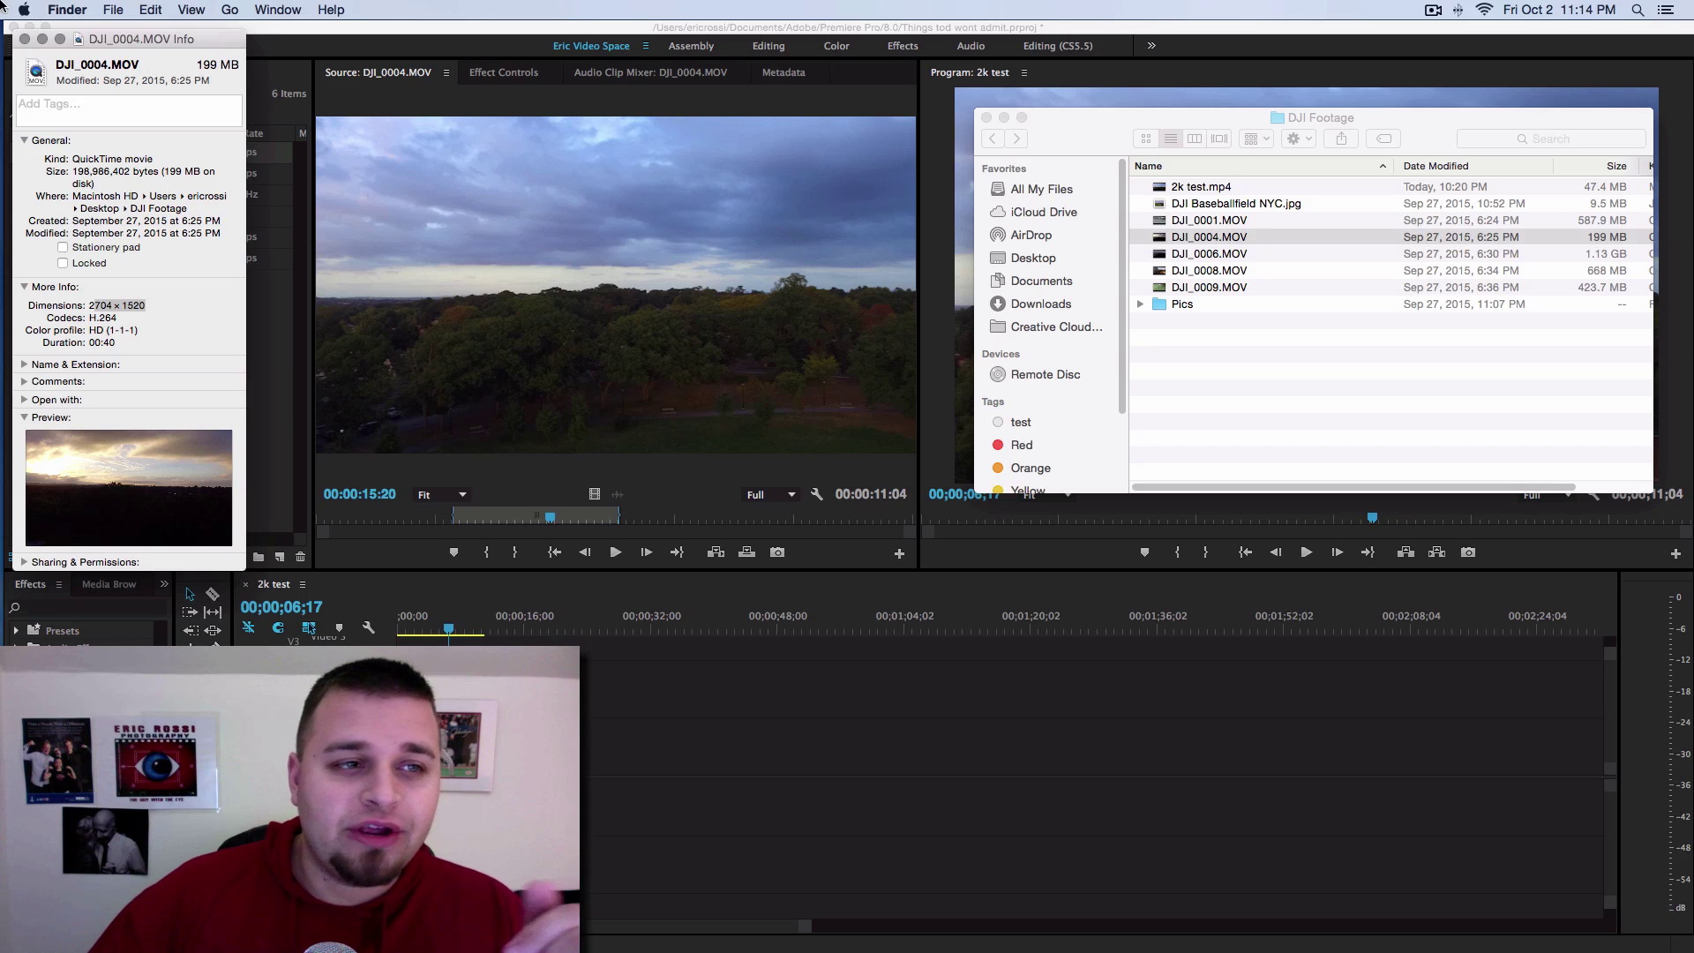
- Close the clip info and bring up Premiere's New Sequence dialog with the DSLR 1080p30 preset
{"action": "left_click", "coordinate": [25, 40]}
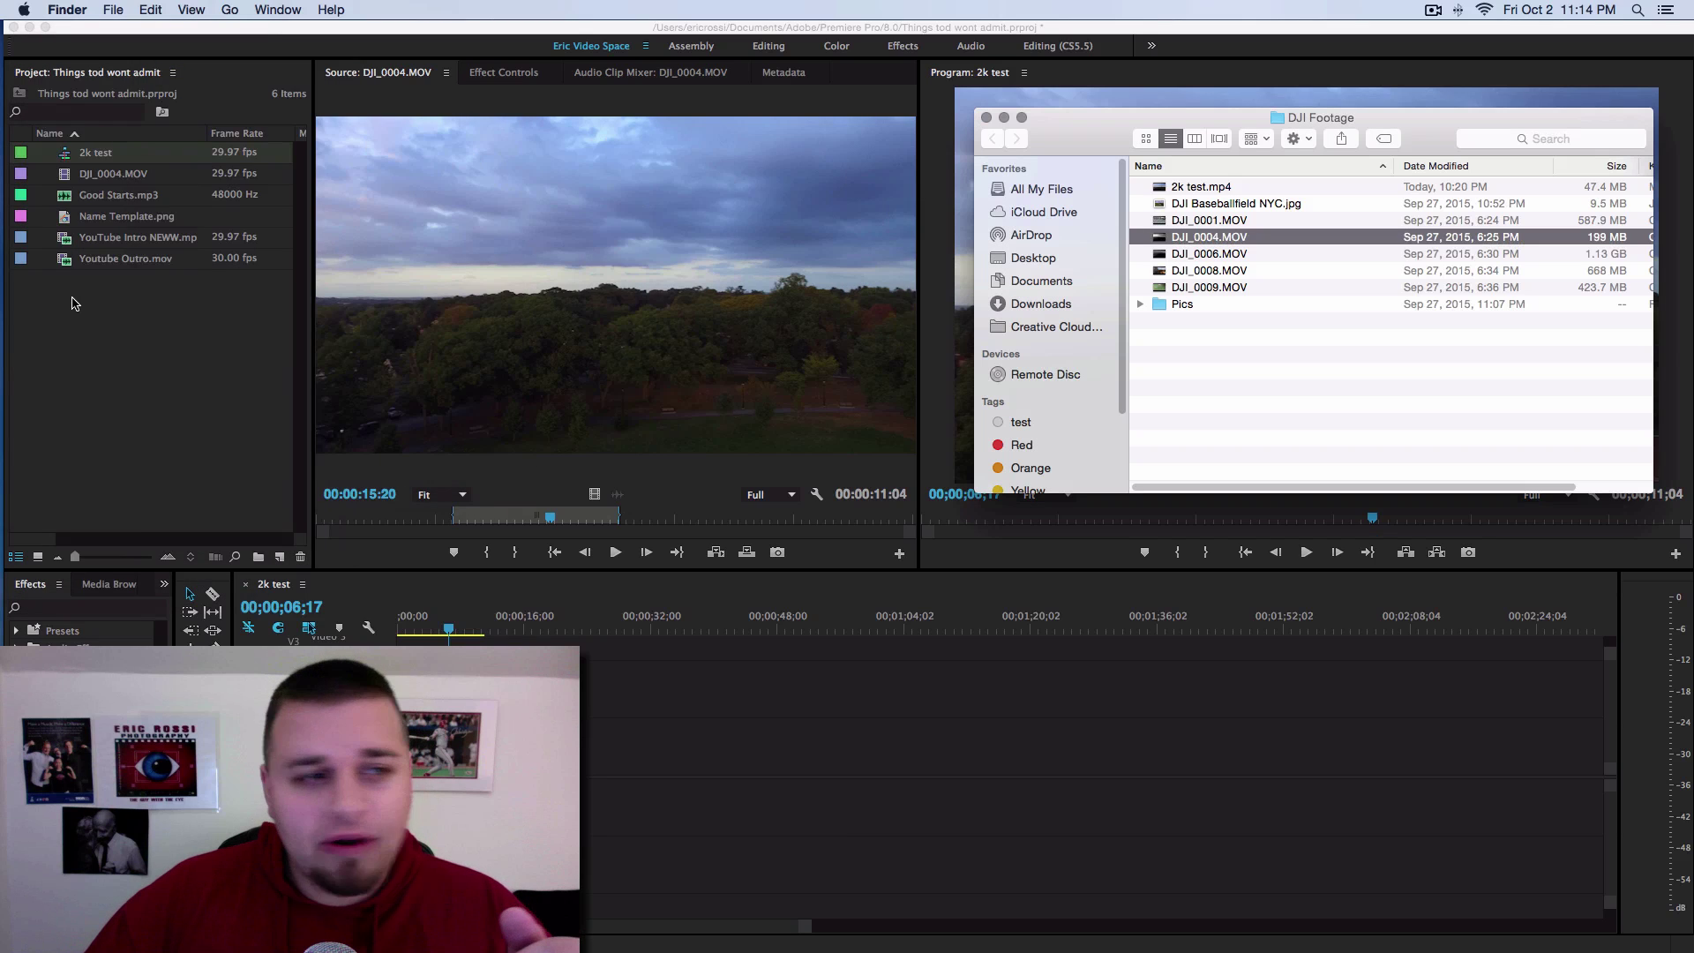
{"action": "left_click", "coordinate": [89, 332]}
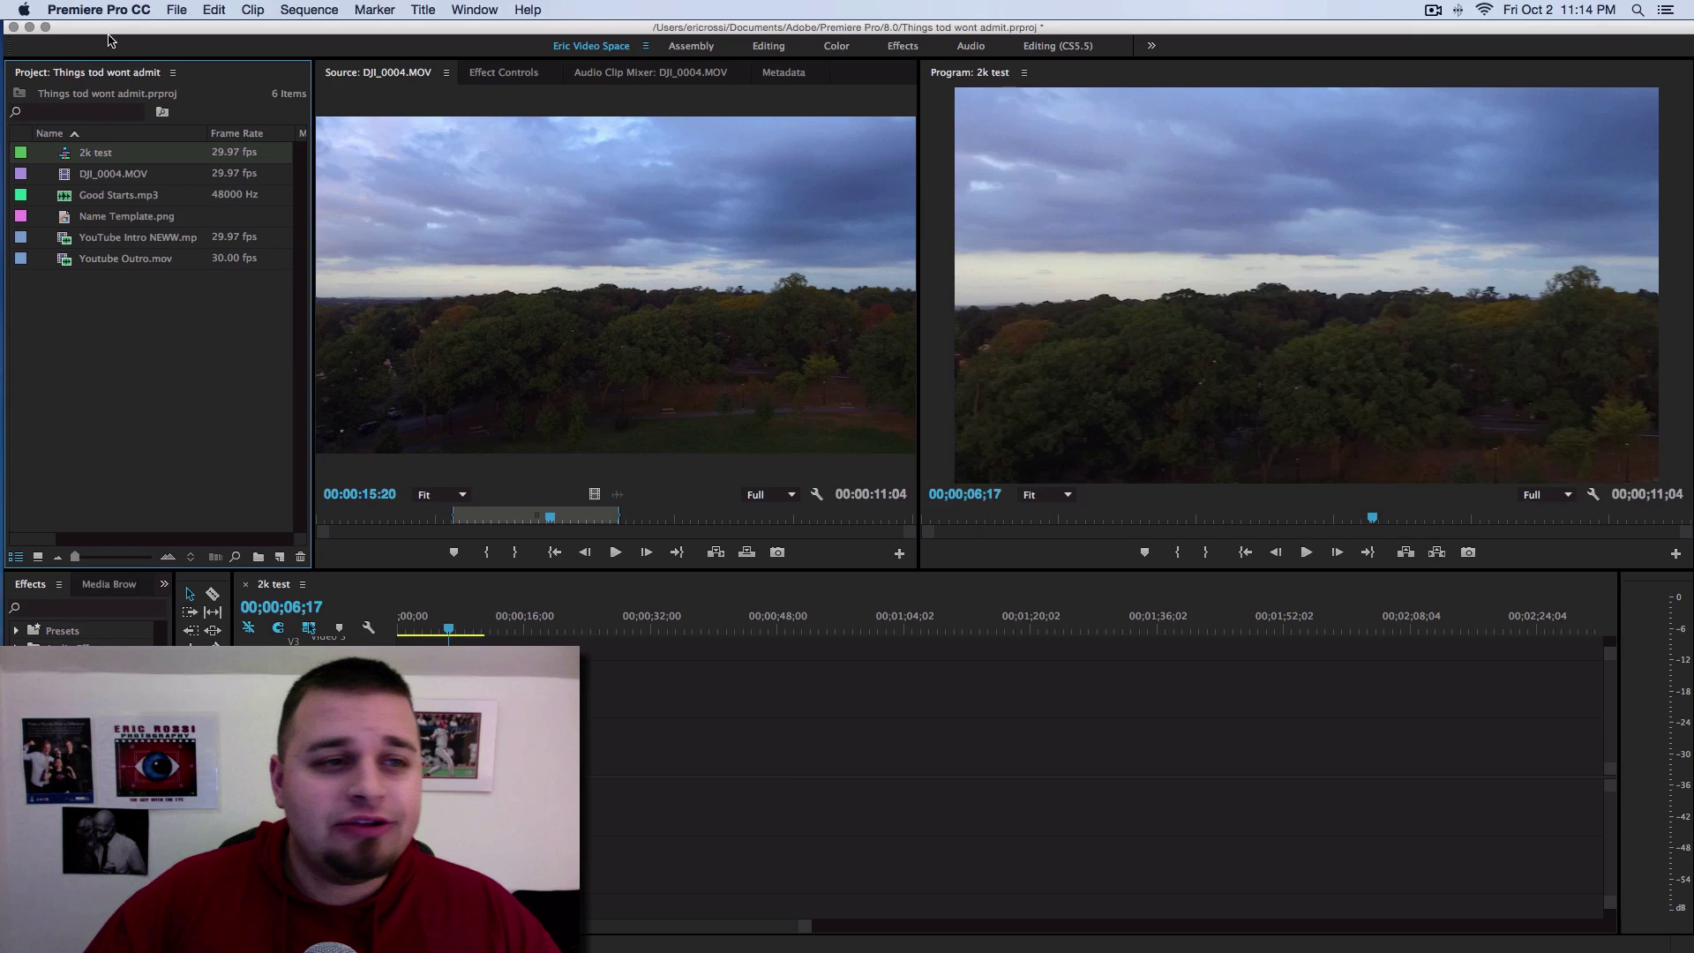
{"action": "left_click", "coordinate": [177, 10]}
{"action": "mouse_move", "coordinate": [400, 32]}
{"action": "left_click", "coordinate": [452, 54]}
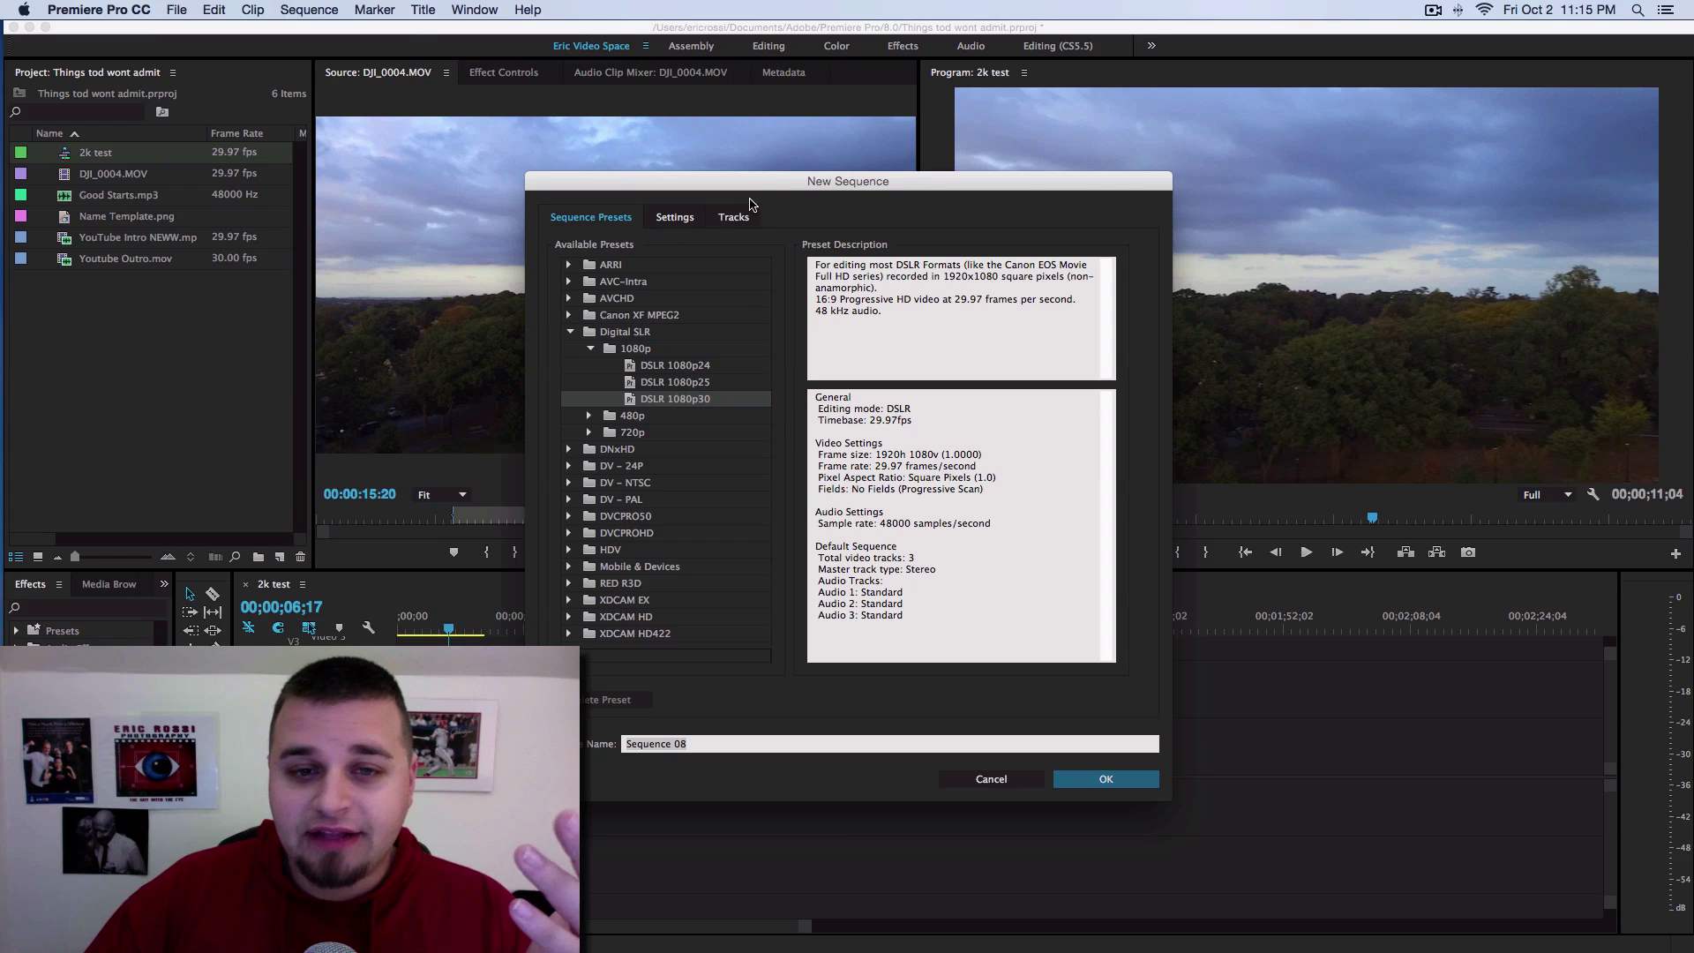
{"action": "left_click_drag", "start_coordinate": [784, 179], "coordinate": [785, 89]}
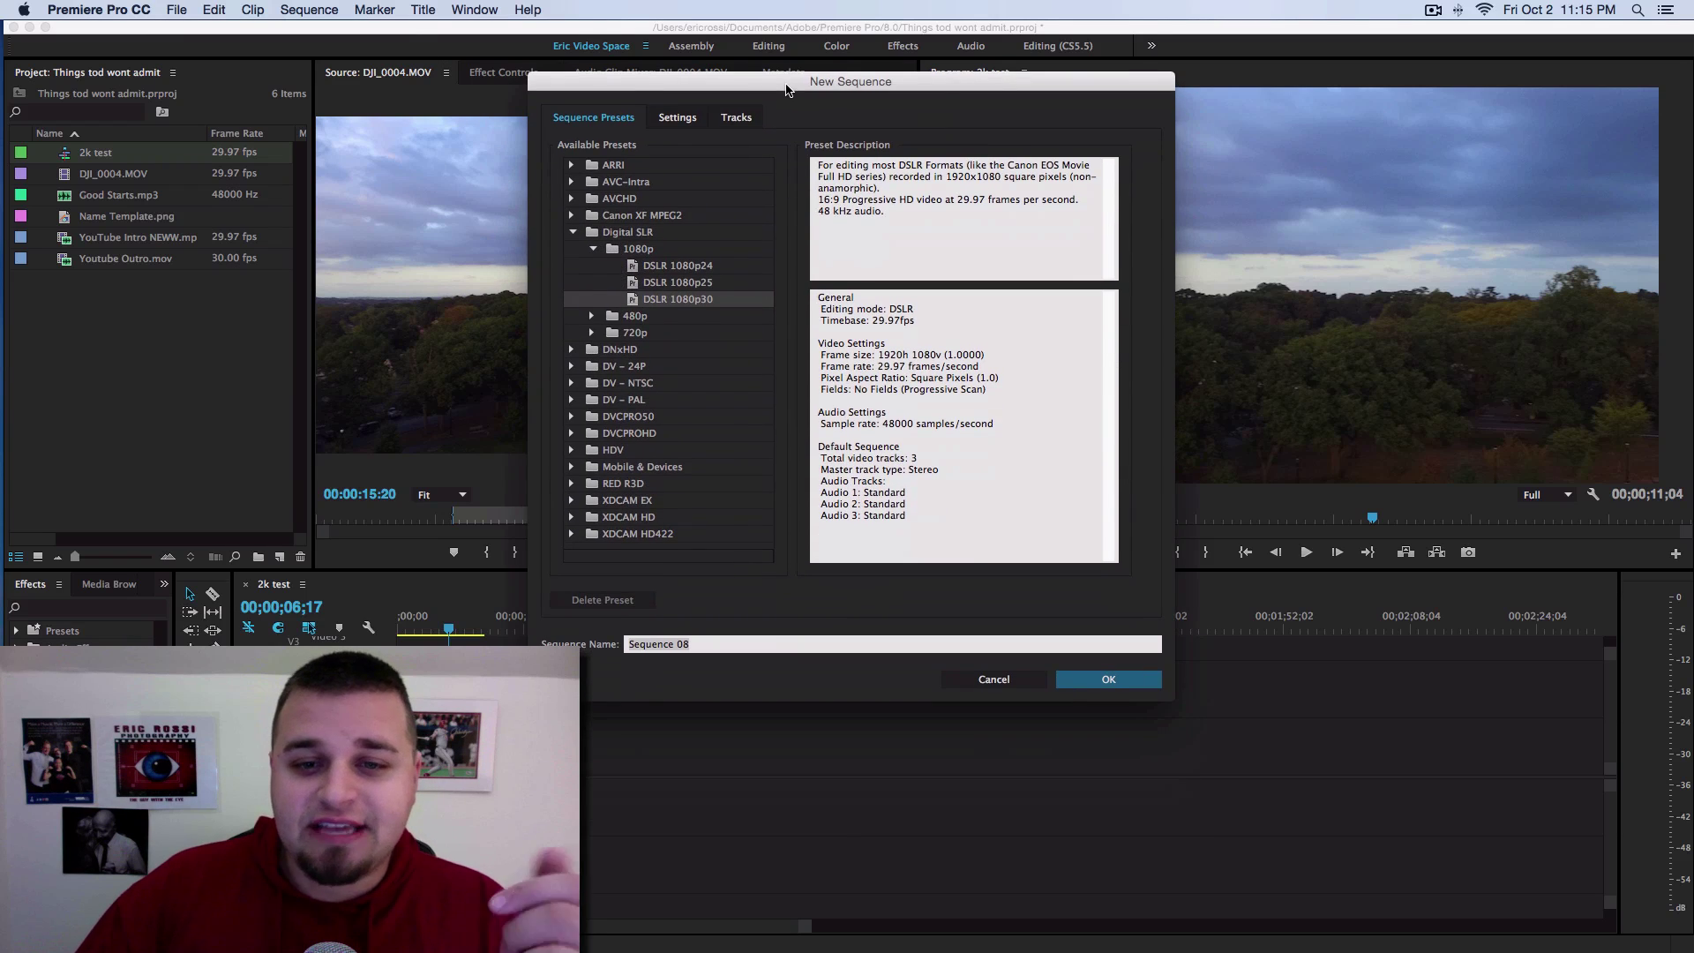
- Cancel the new sequence, cue DJI_0004.MOV to its sunset shot, and rewind the 2k test sequence
{"action": "left_click", "coordinate": [975, 681]}
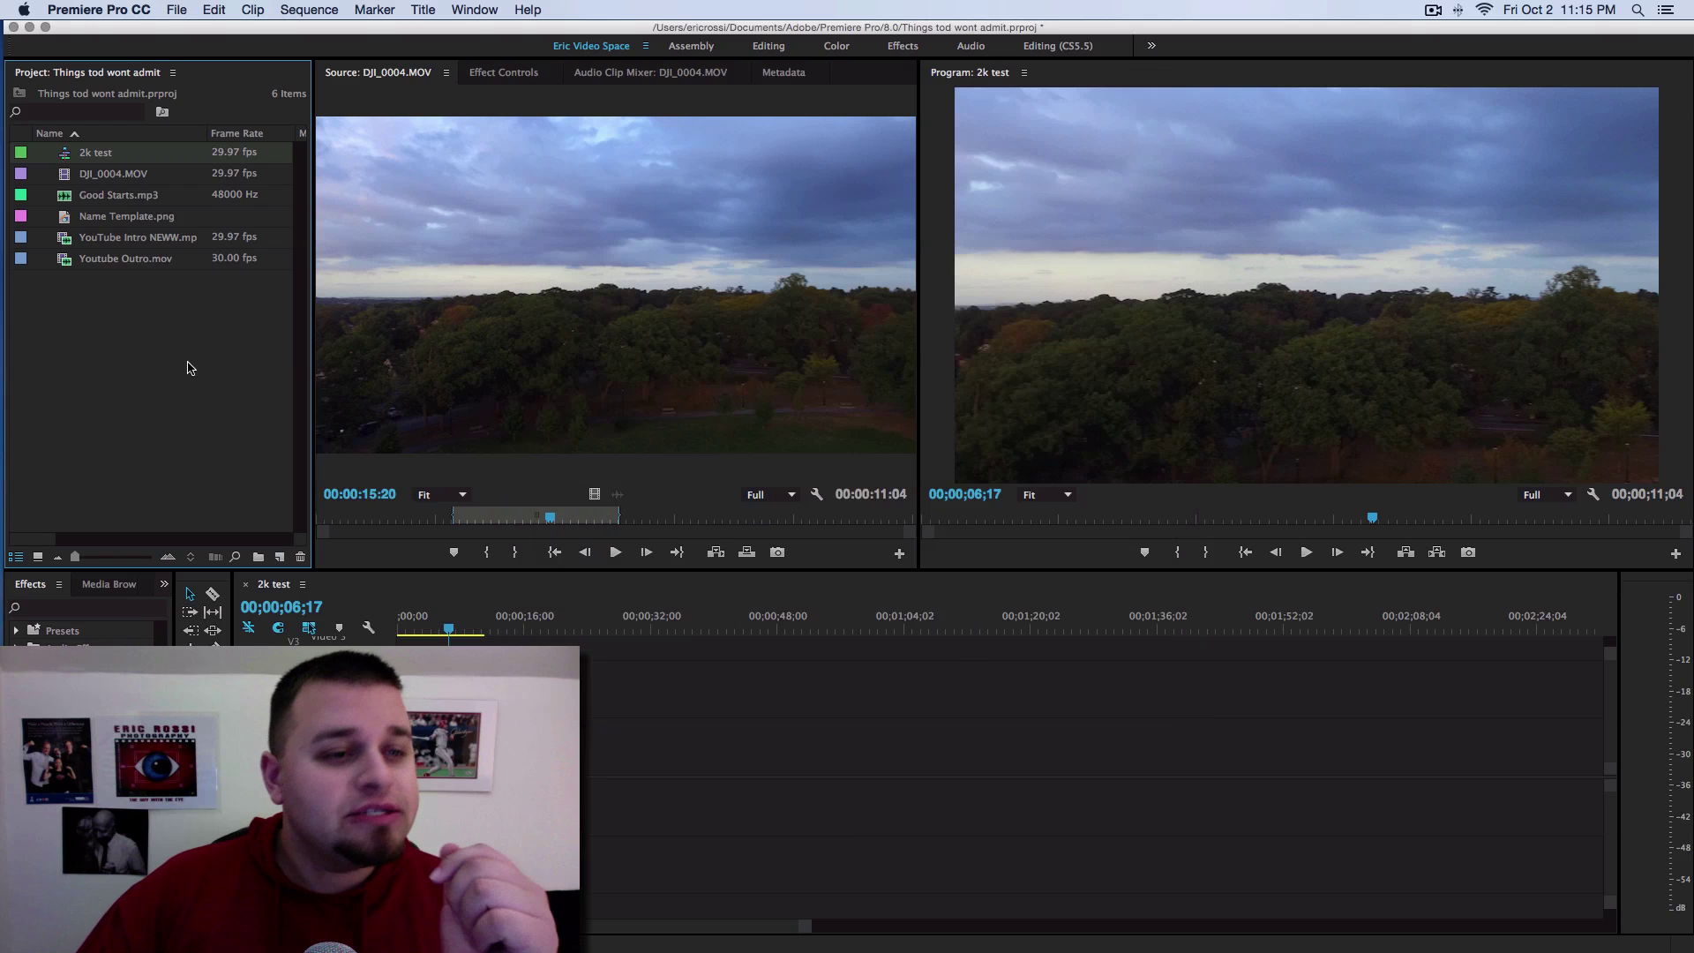
{"action": "double_click", "coordinate": [75, 178]}
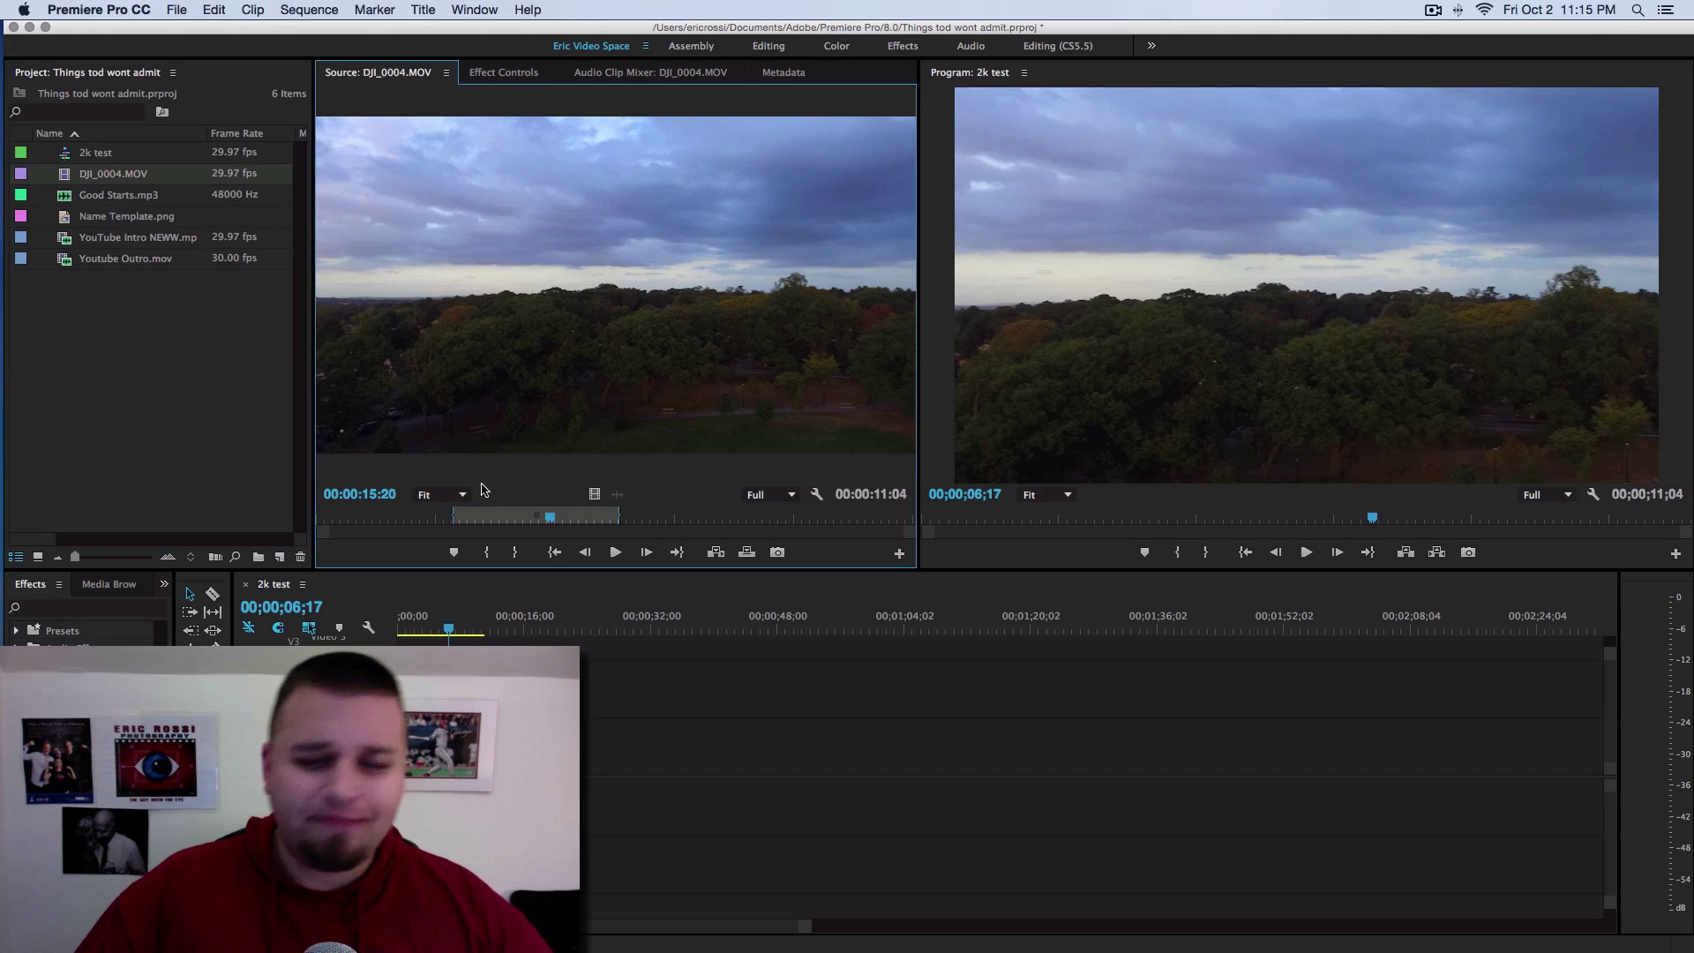
{"action": "left_click_drag", "start_coordinate": [552, 517], "coordinate": [474, 521]}
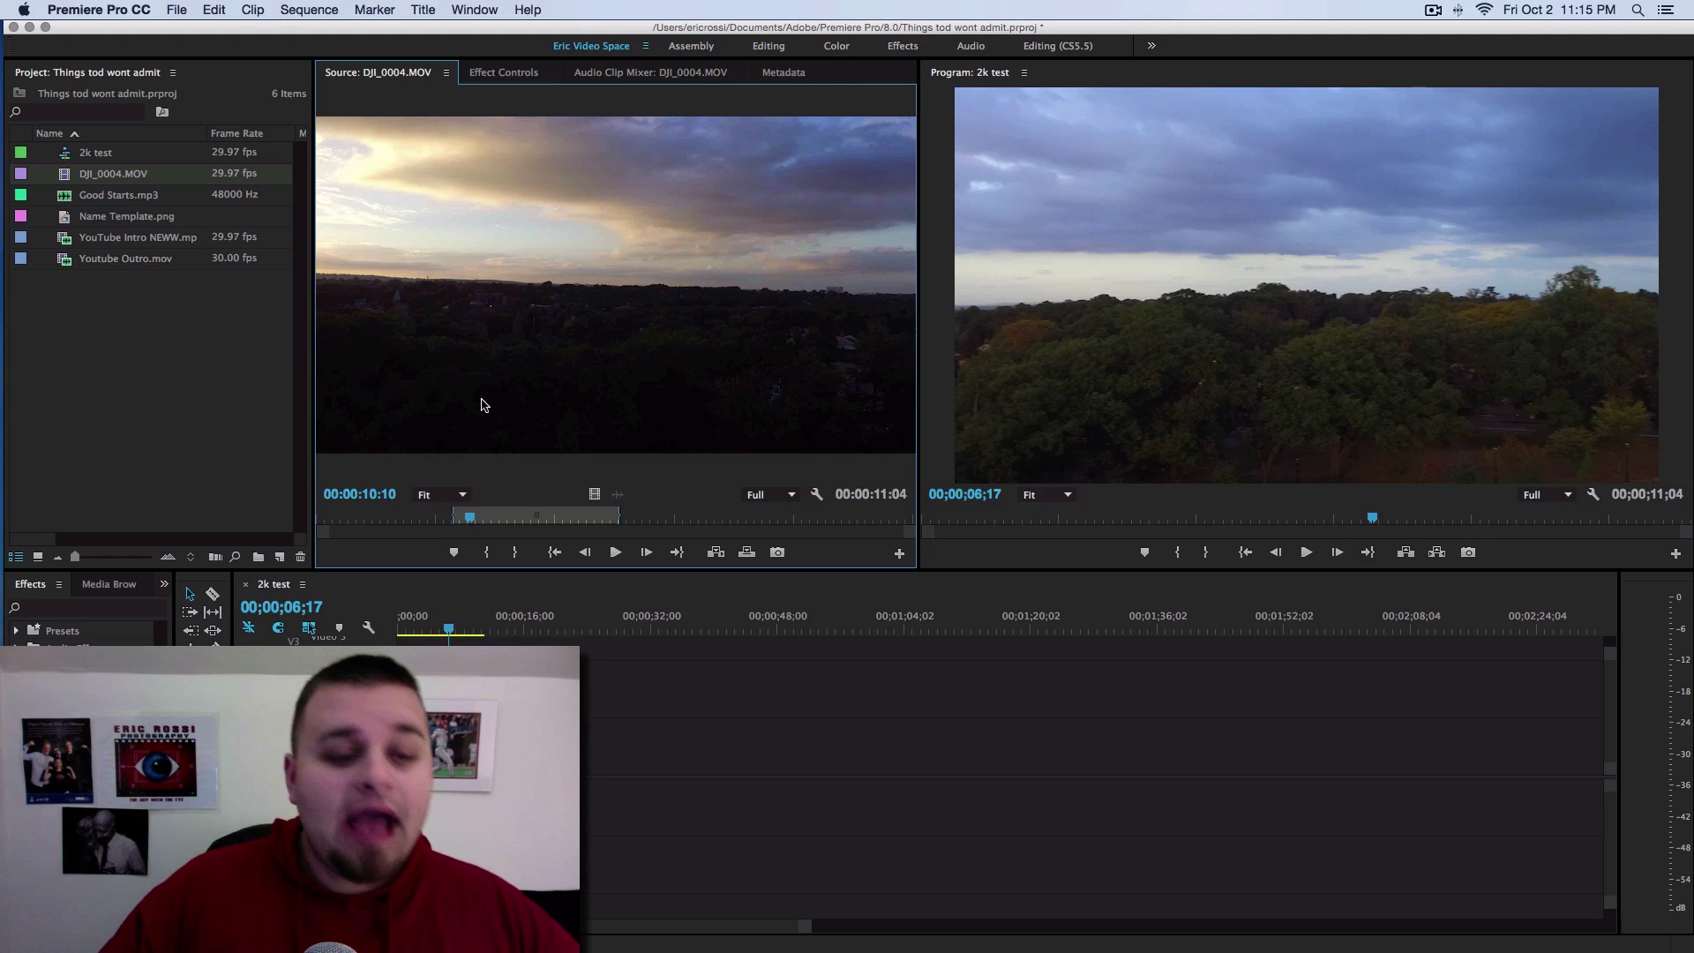
{"action": "left_click_drag", "start_coordinate": [446, 633], "coordinate": [399, 633]}
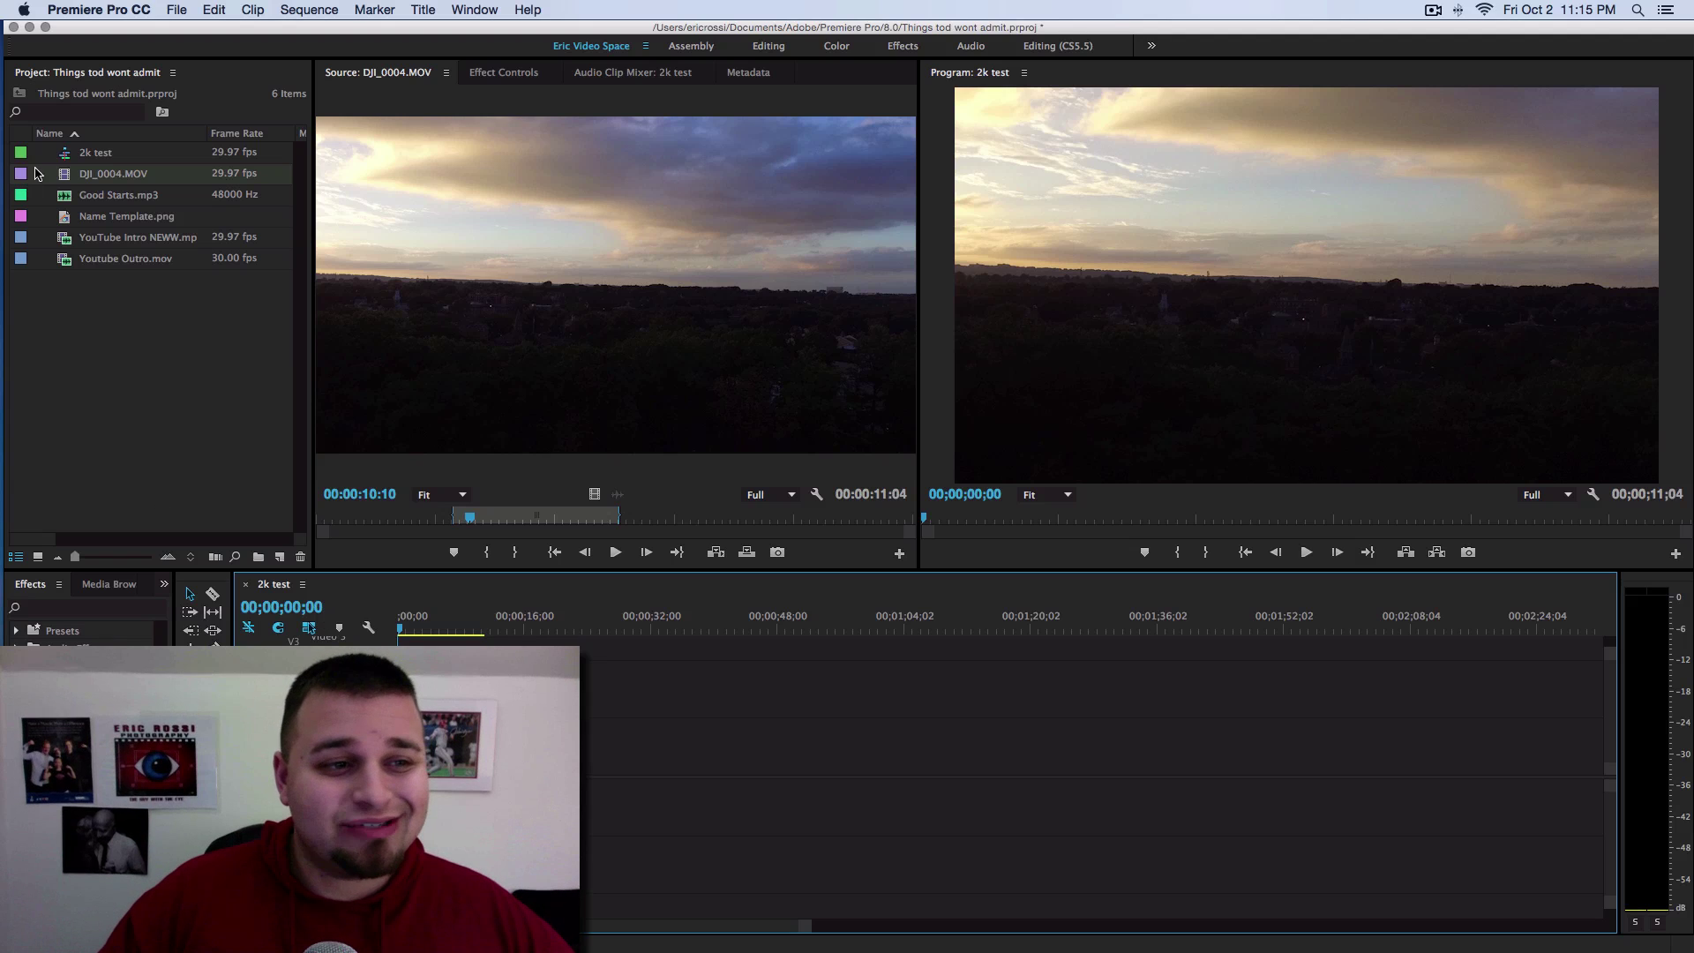
{"action": "left_click", "coordinate": [60, 158]}
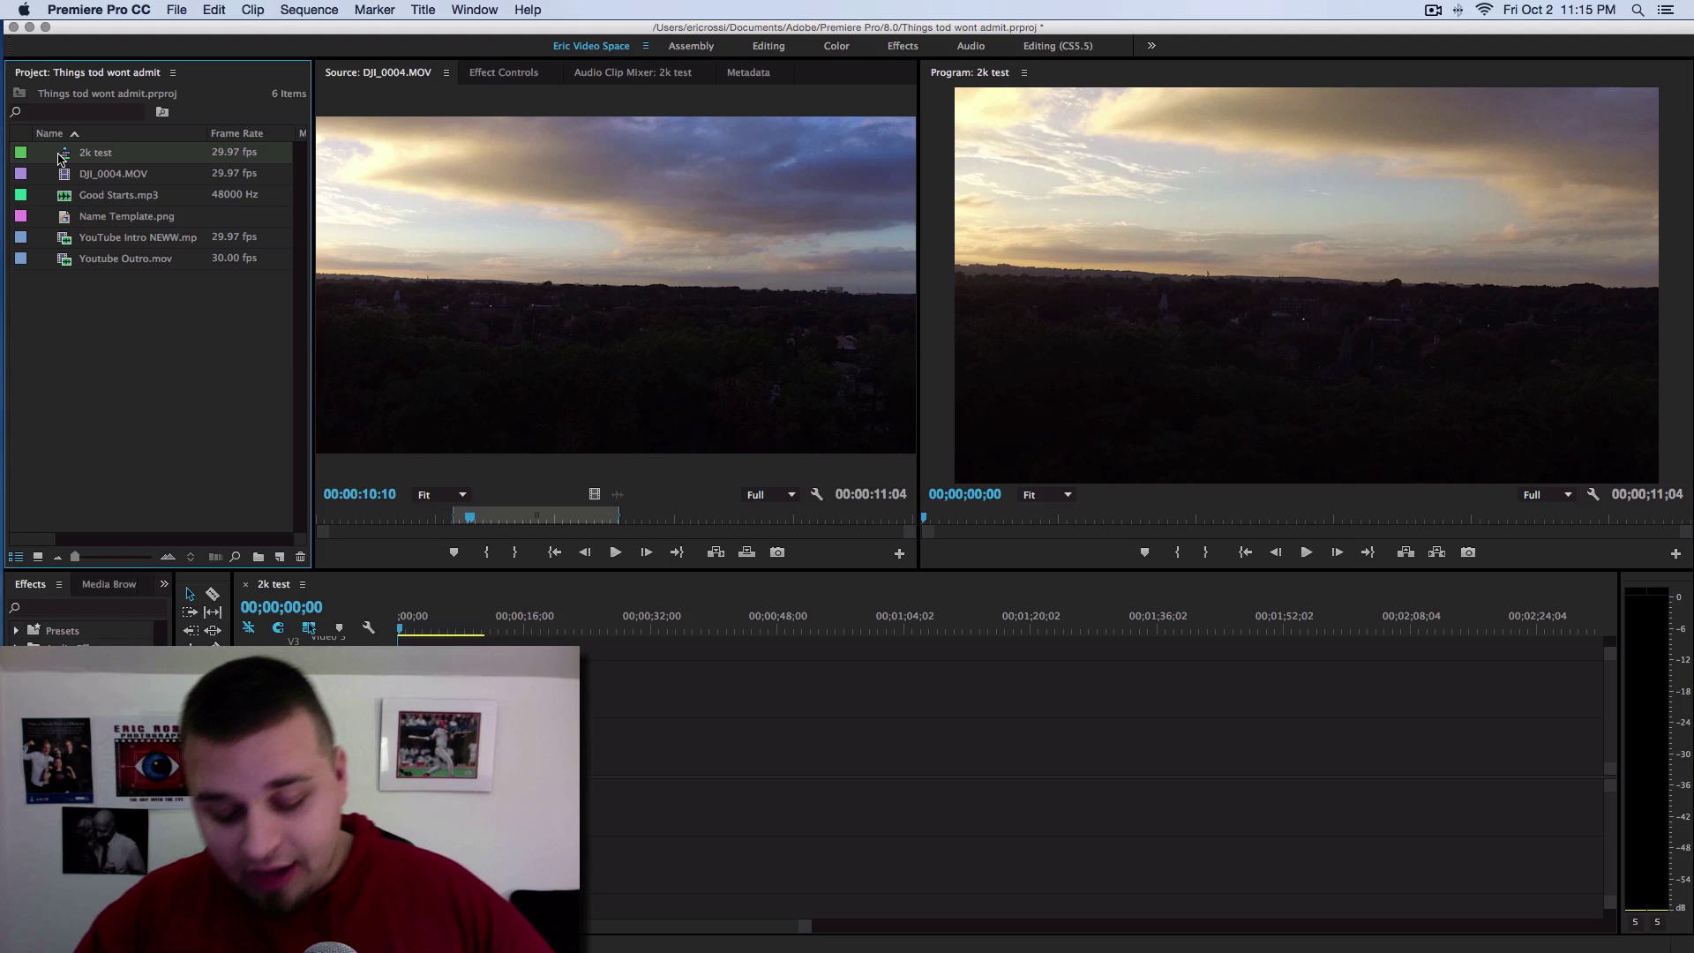
{"action": "key", "text": "super+h"}
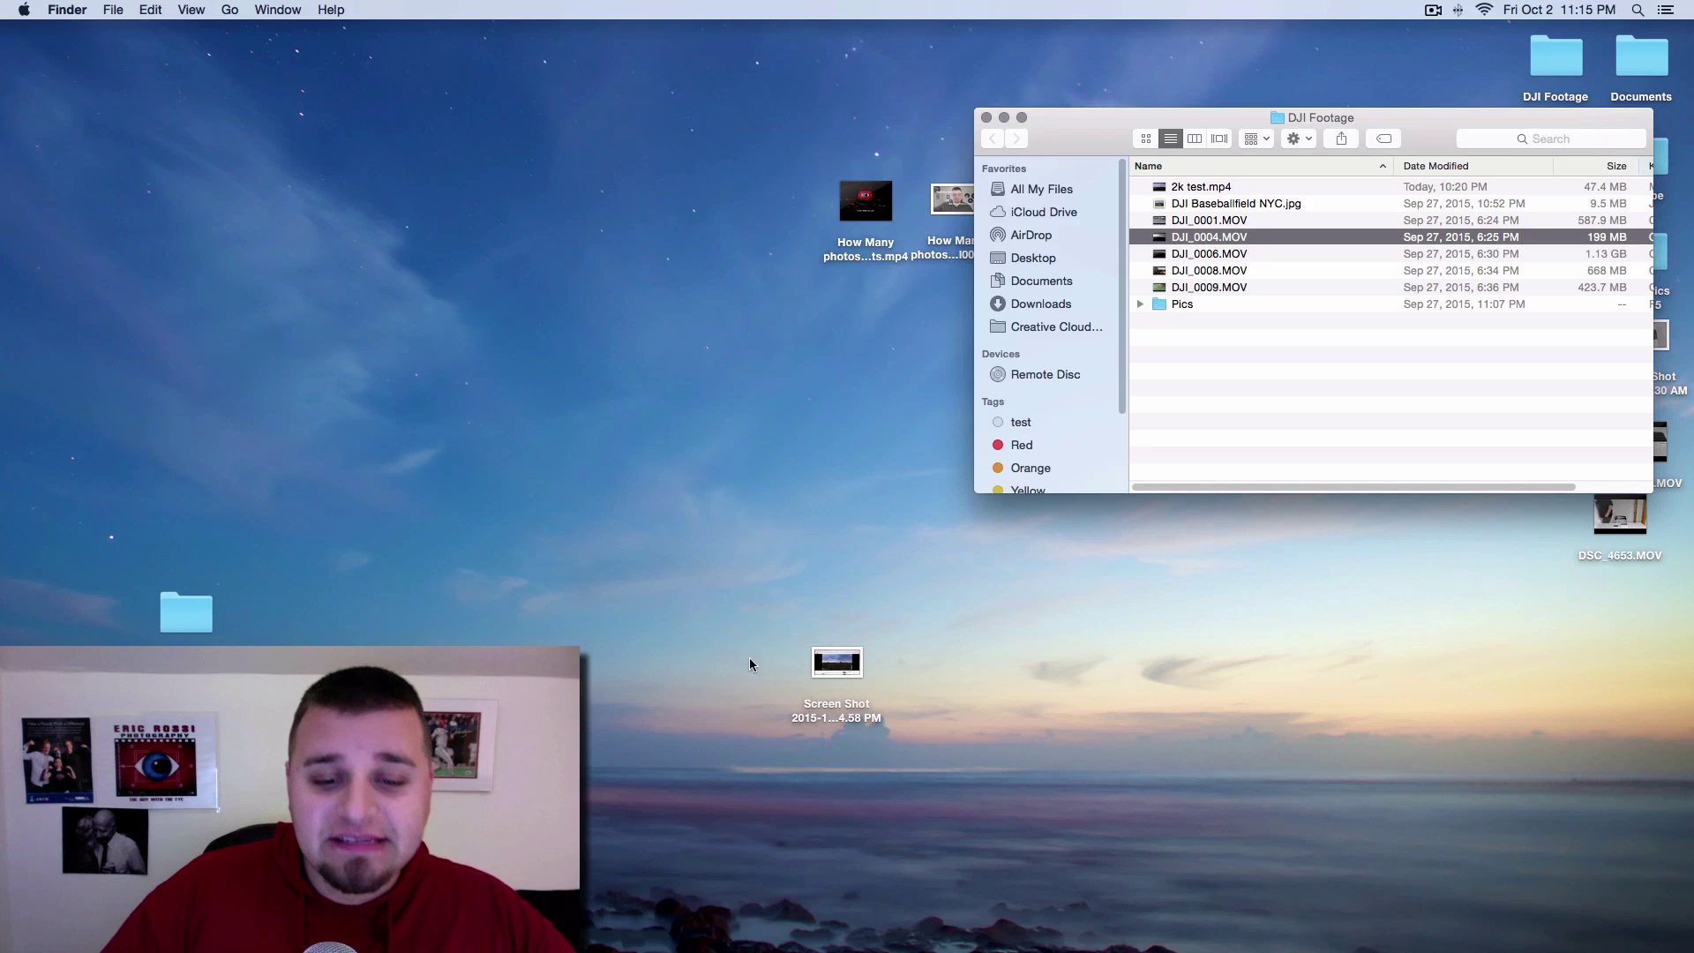
{"action": "left_click", "coordinate": [852, 676]}
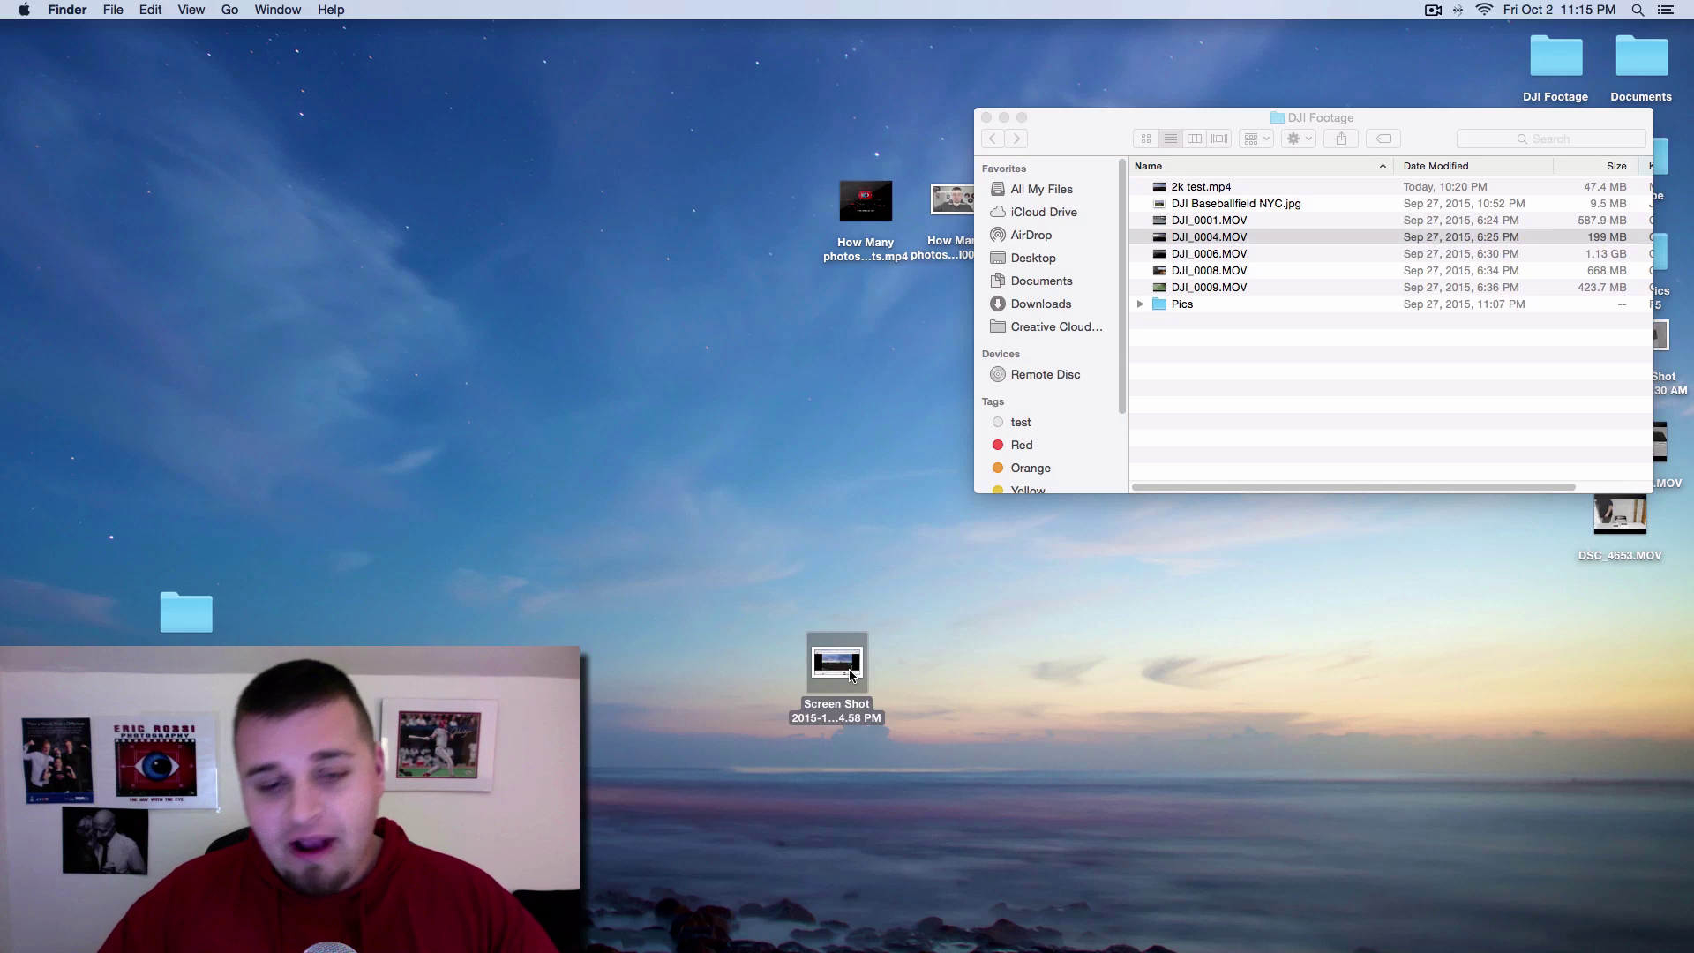
{"action": "key", "text": "space"}
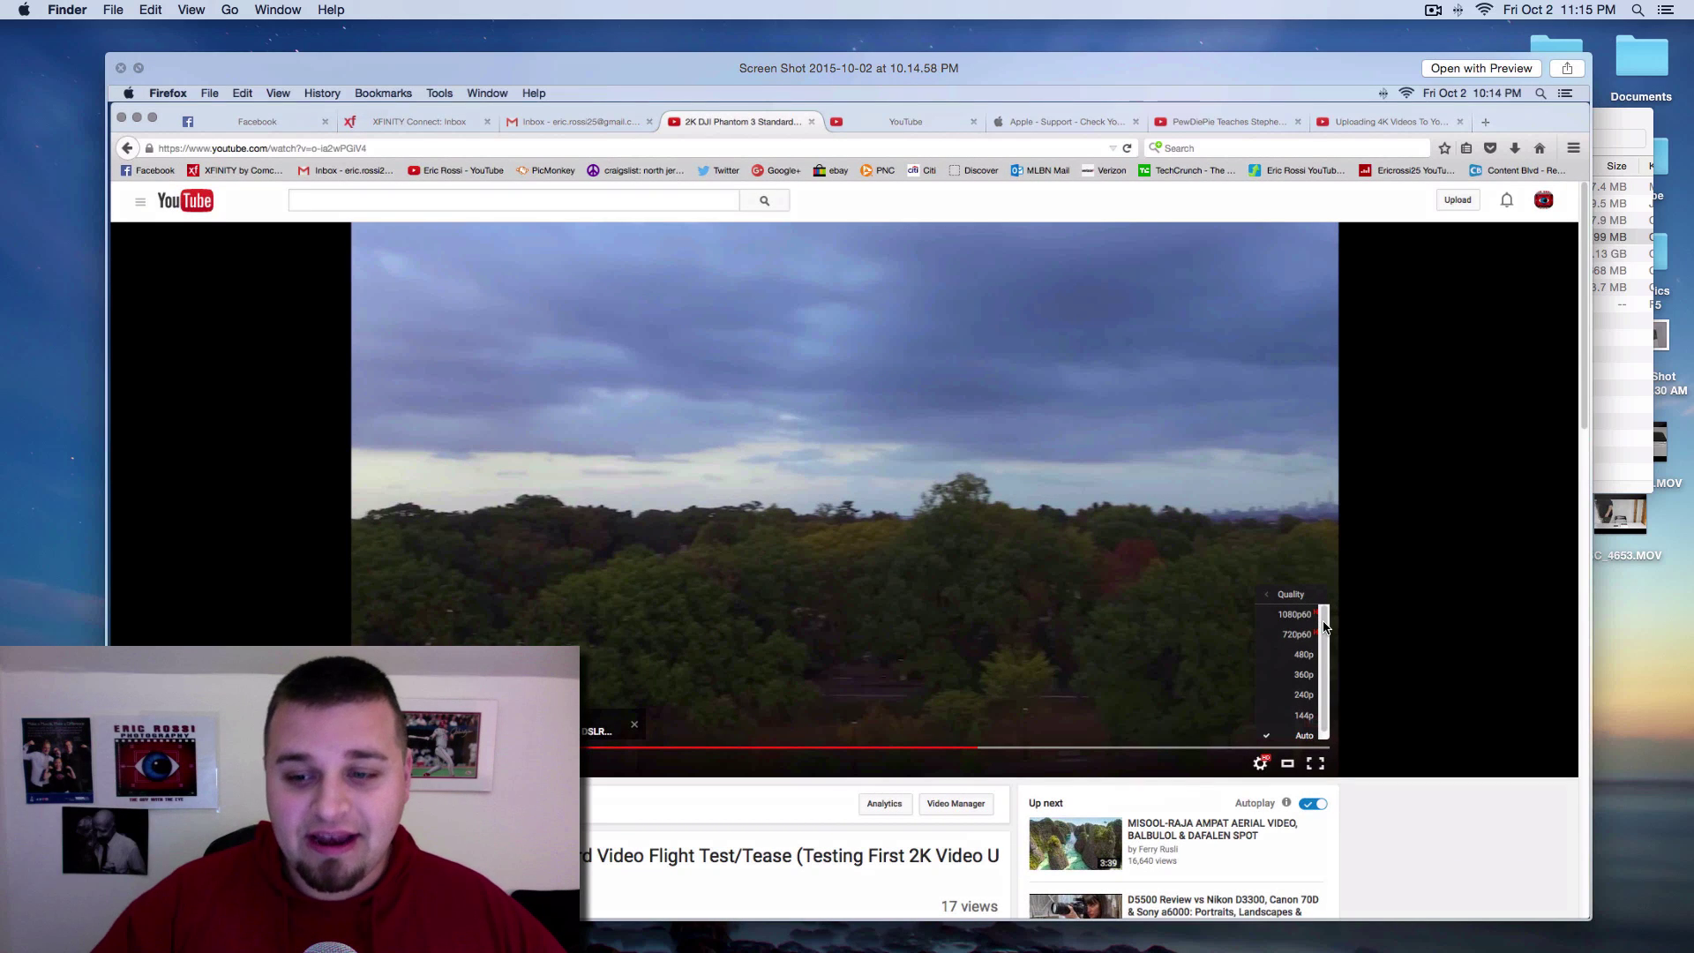
{"action": "key", "text": "space"}
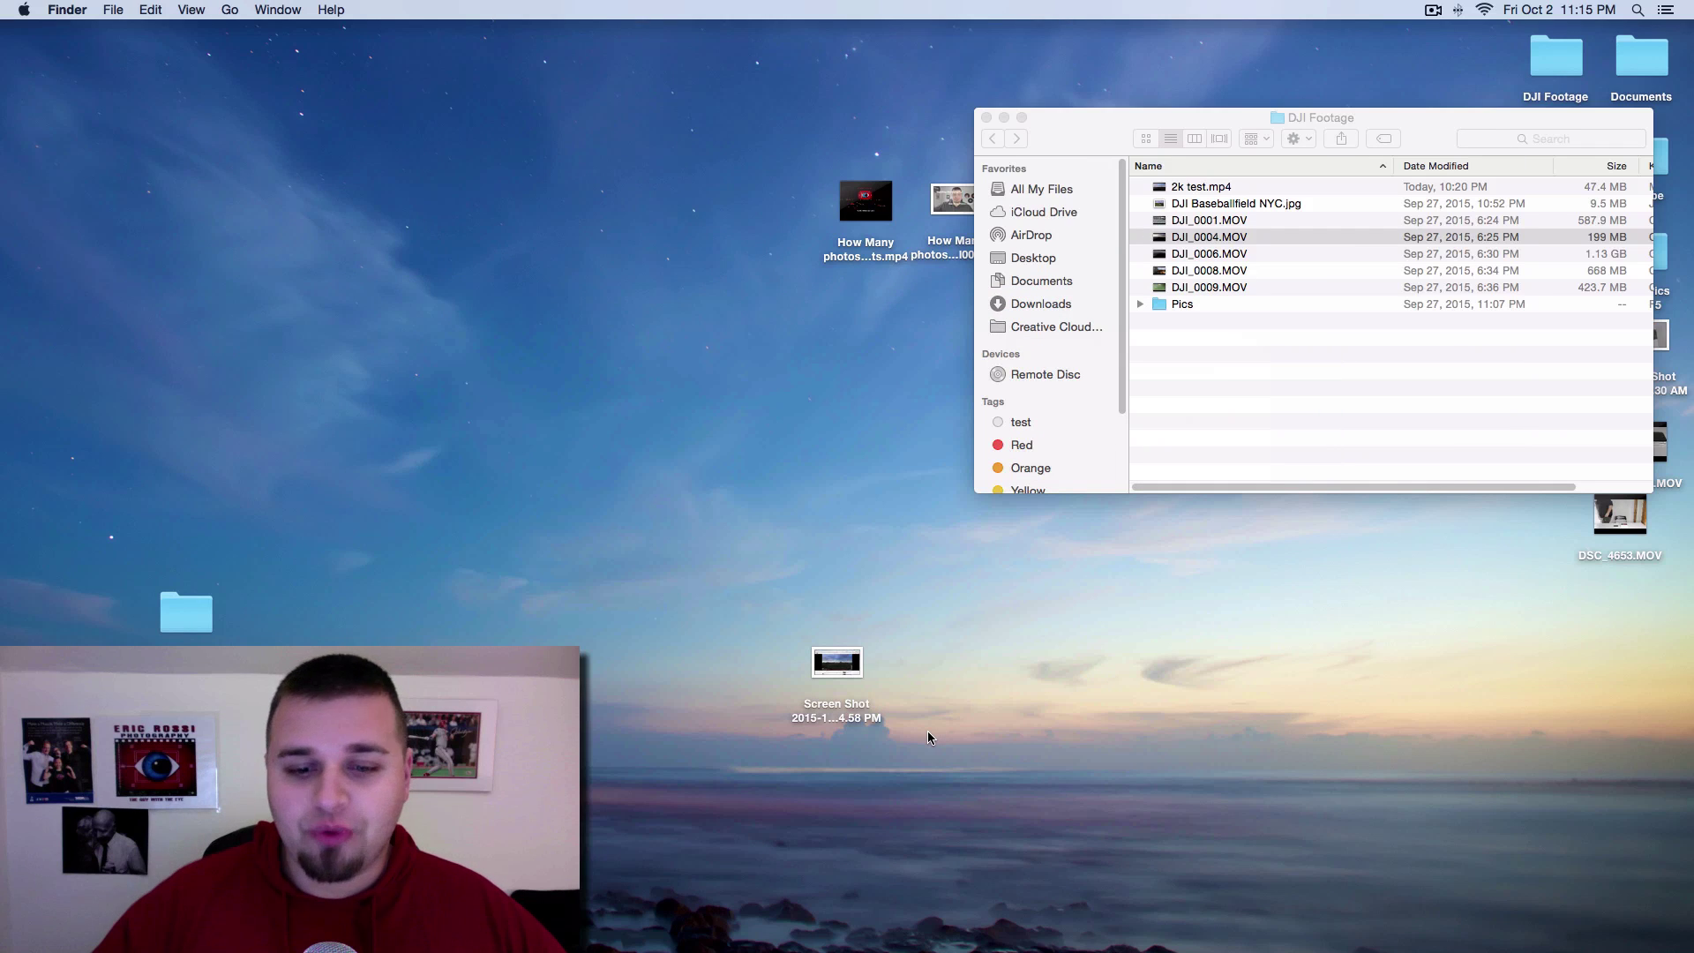
{"action": "mouse_move", "coordinate": [7, 253]}
{"action": "left_click", "coordinate": [32, 396]}
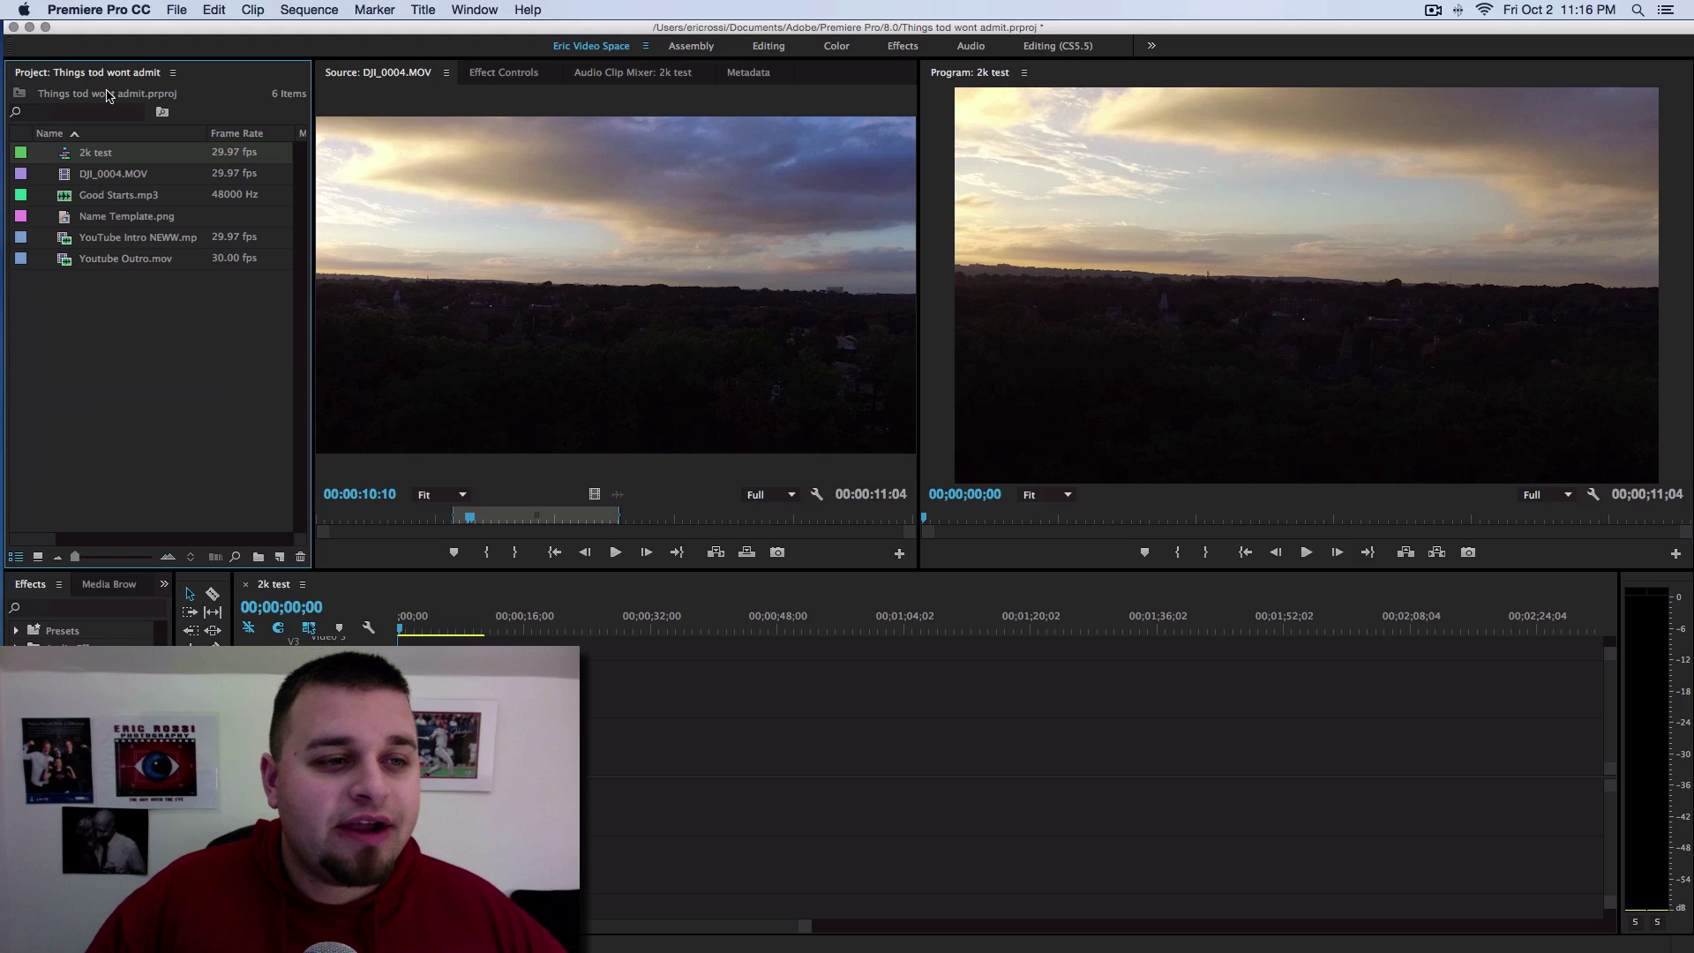
- Open the Export Settings for the 2k test sequence, keeping the H.264 format
{"action": "left_click", "coordinate": [175, 11]}
{"action": "mouse_move", "coordinate": [281, 461]}
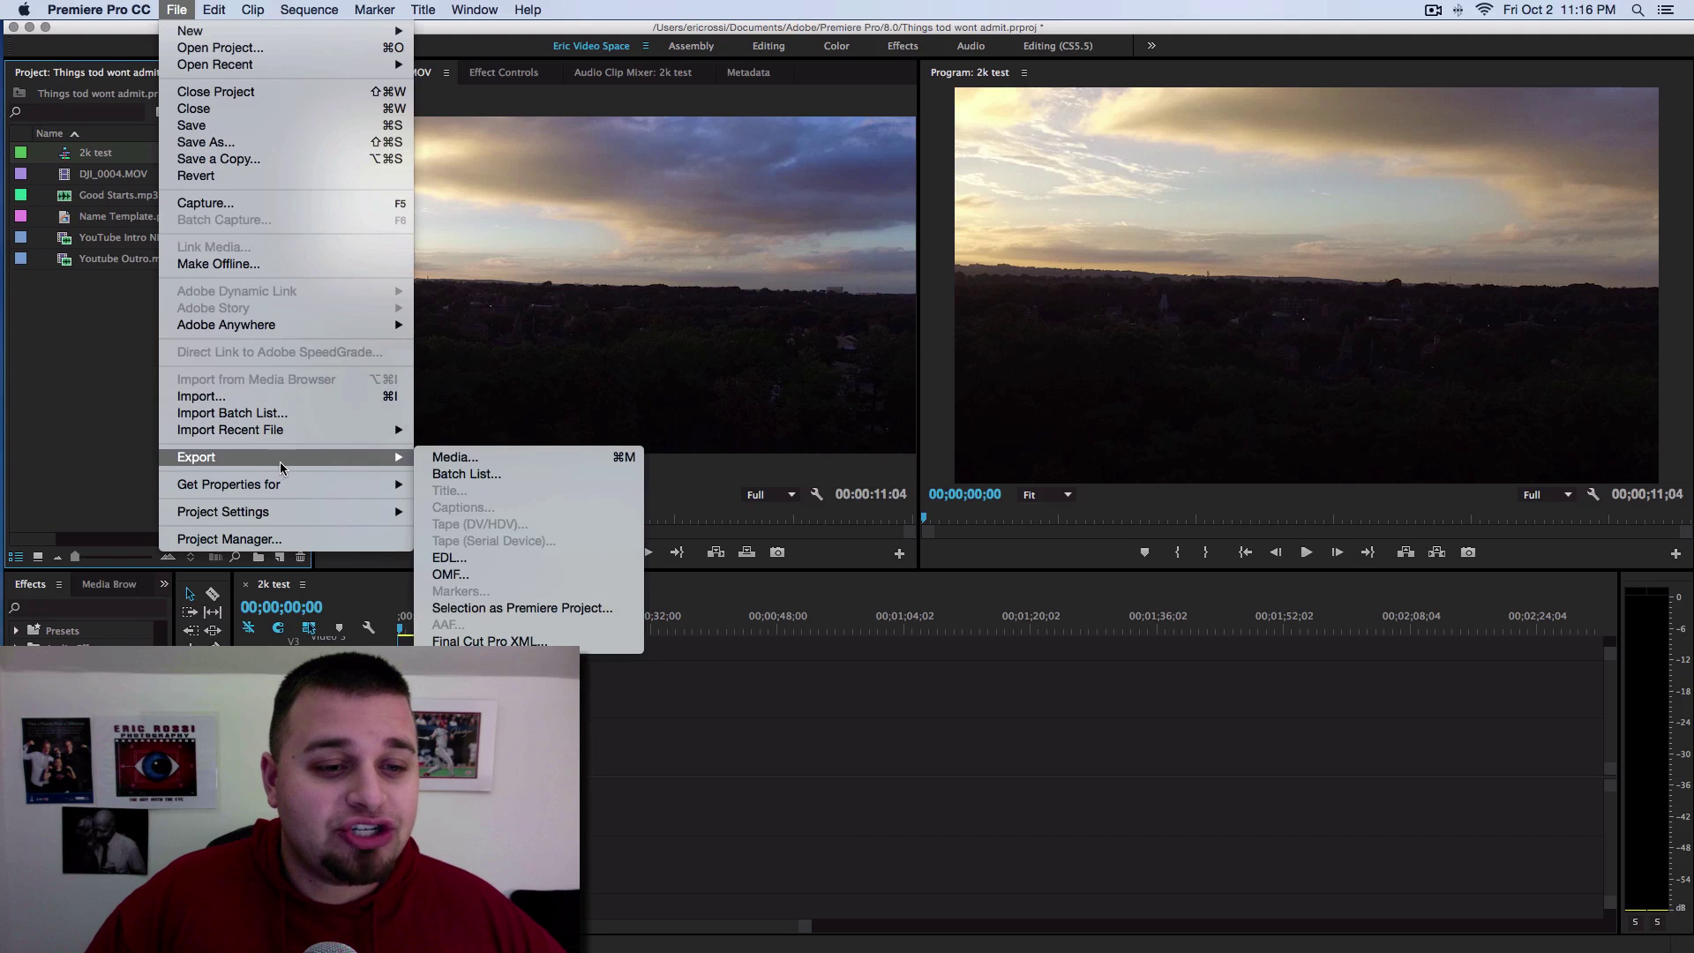
{"action": "left_click", "coordinate": [426, 457]}
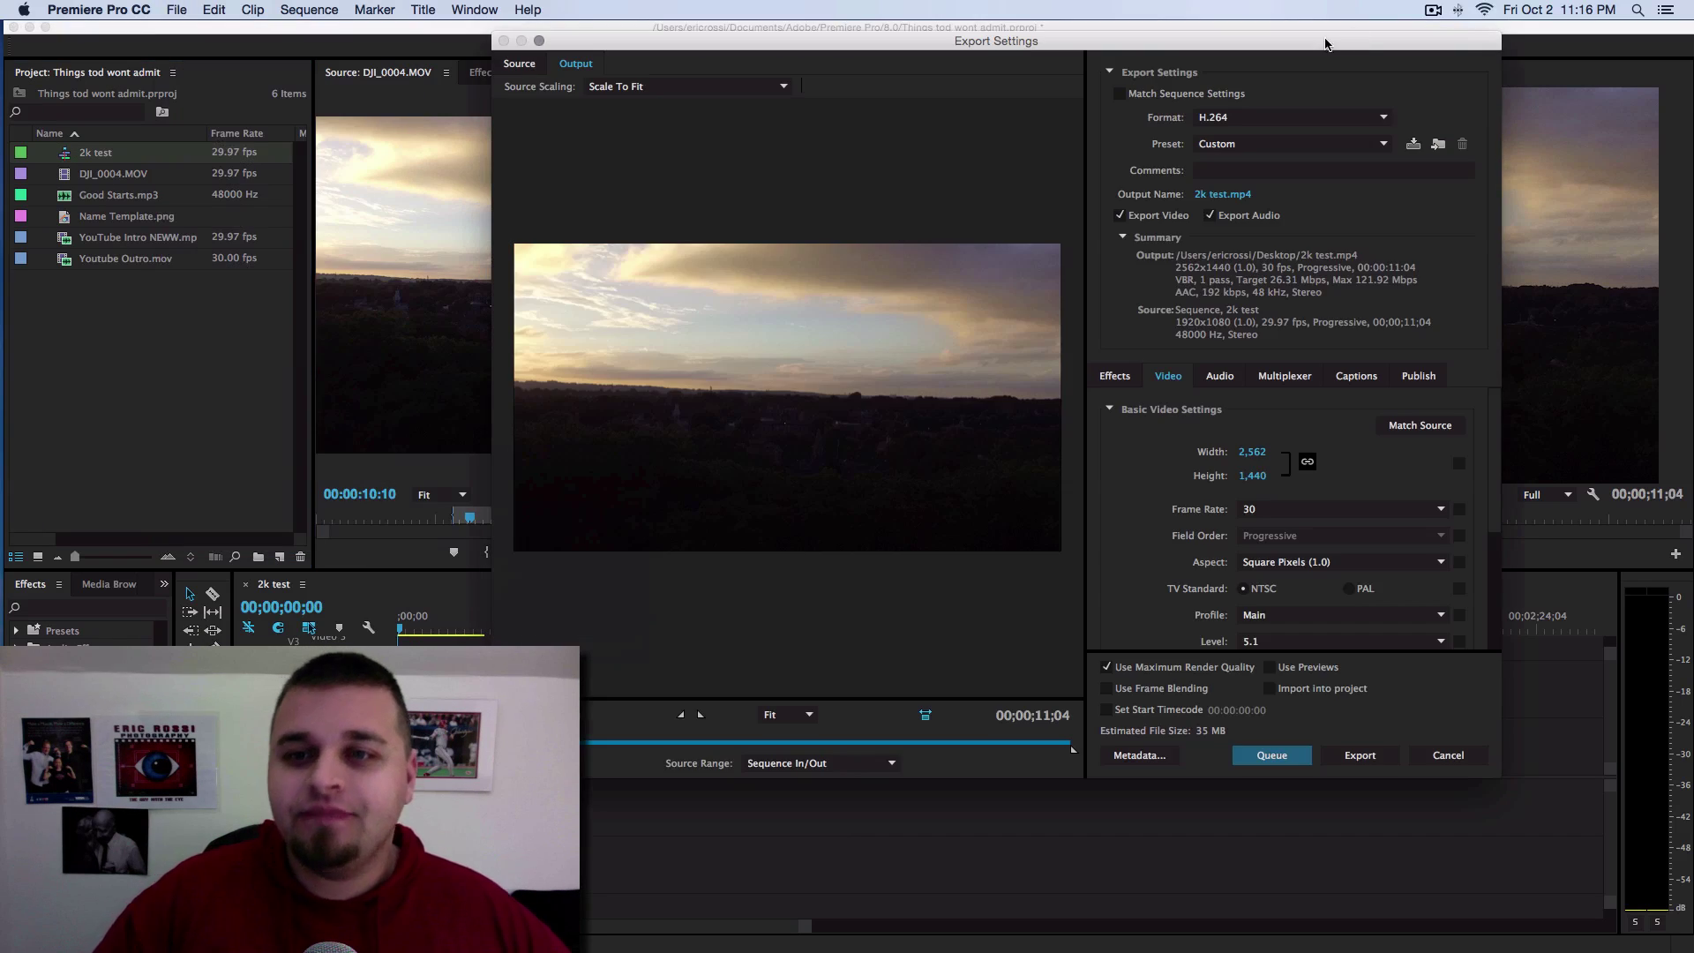
{"action": "left_click", "coordinate": [1261, 116]}
{"action": "left_click", "coordinate": [1437, 63]}
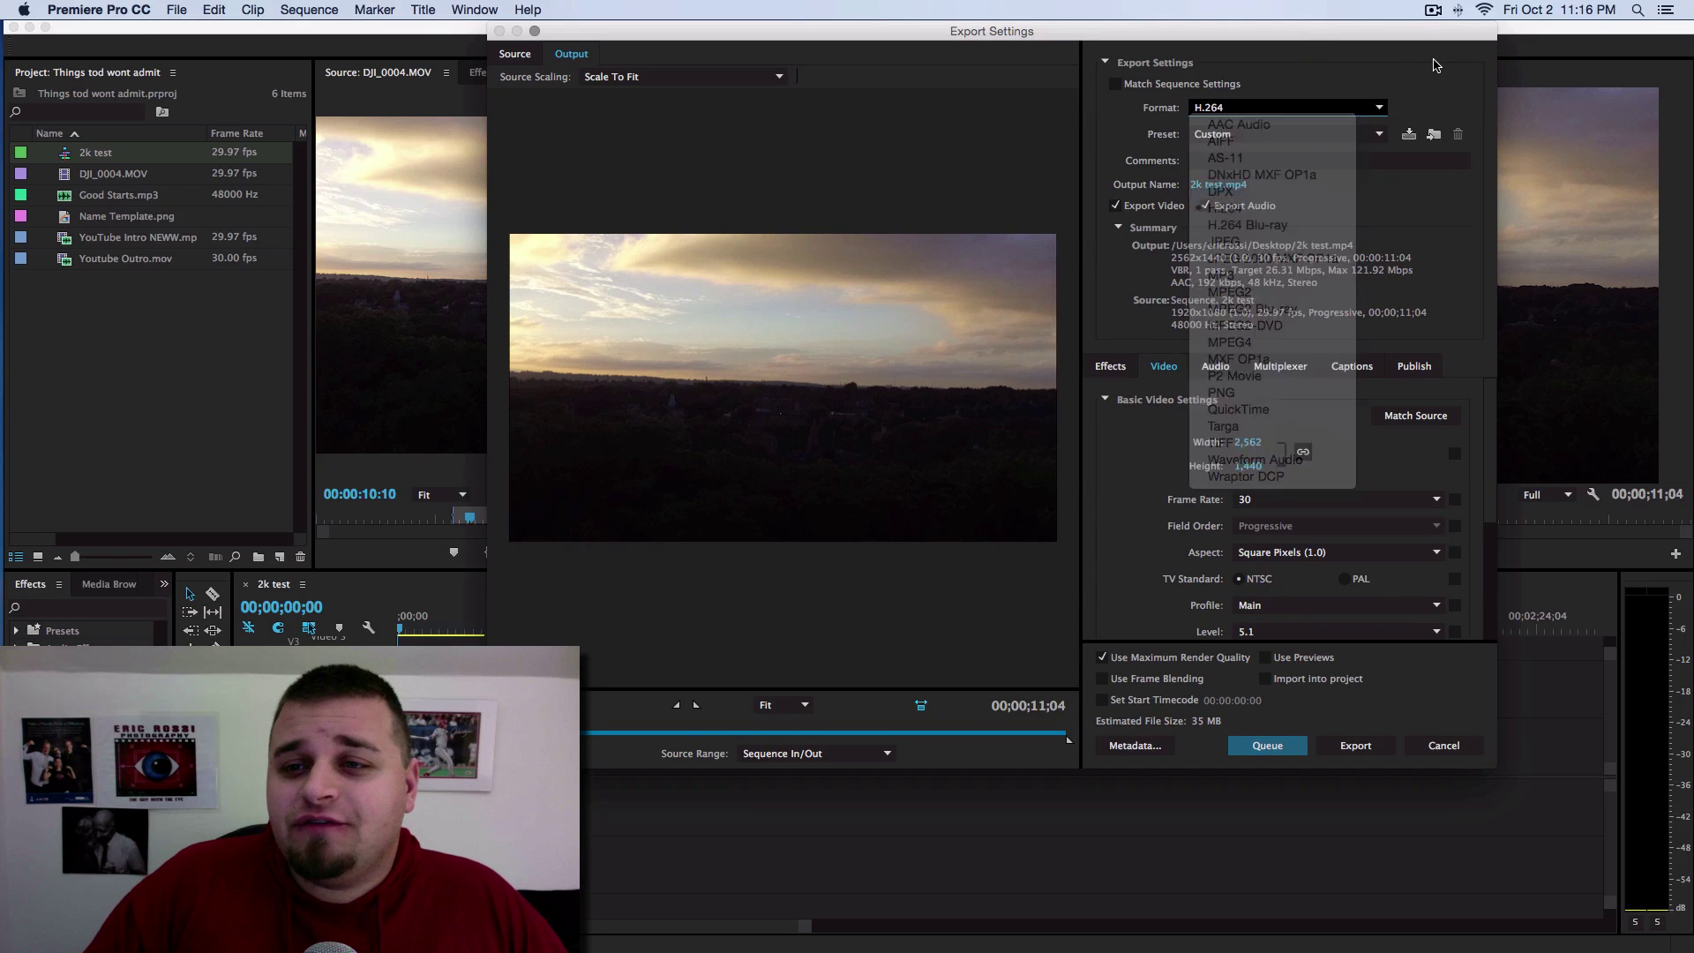
- Choose the HD 1080p 29.97 preset and raise the encoding level to 5.1
{"action": "left_click", "coordinate": [1379, 134]}
{"action": "scroll", "coordinate": [1373, 550], "scroll_direction": "down", "scroll_amount": 10}
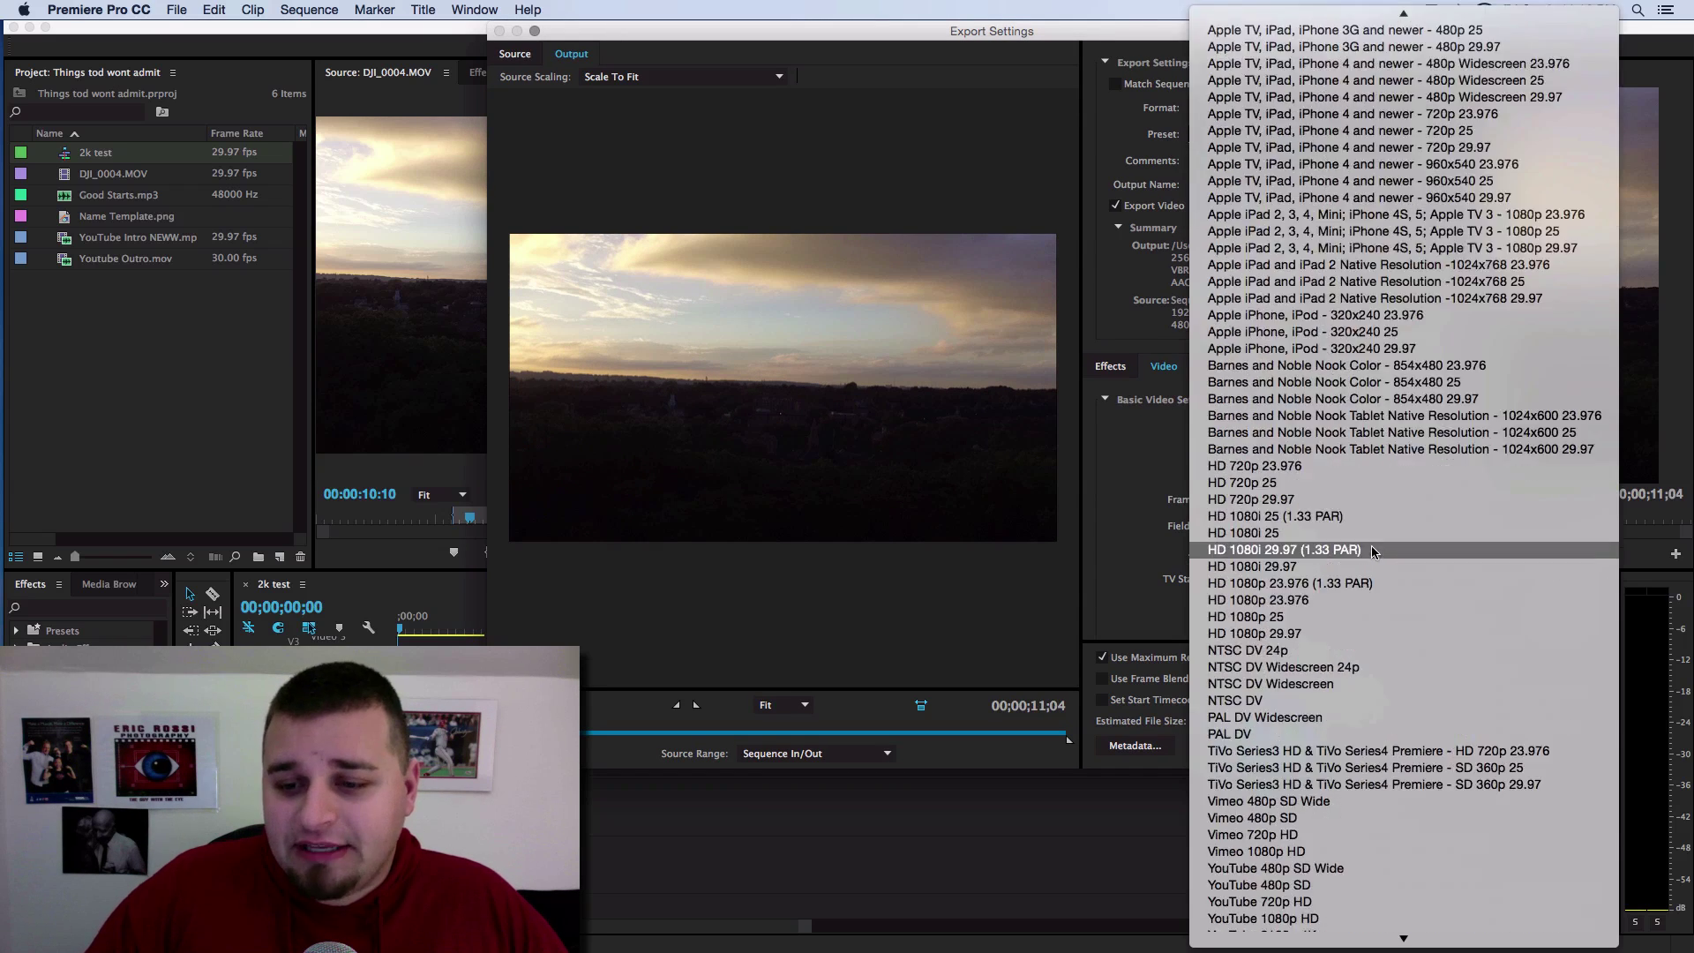
{"action": "left_click", "coordinate": [1331, 634]}
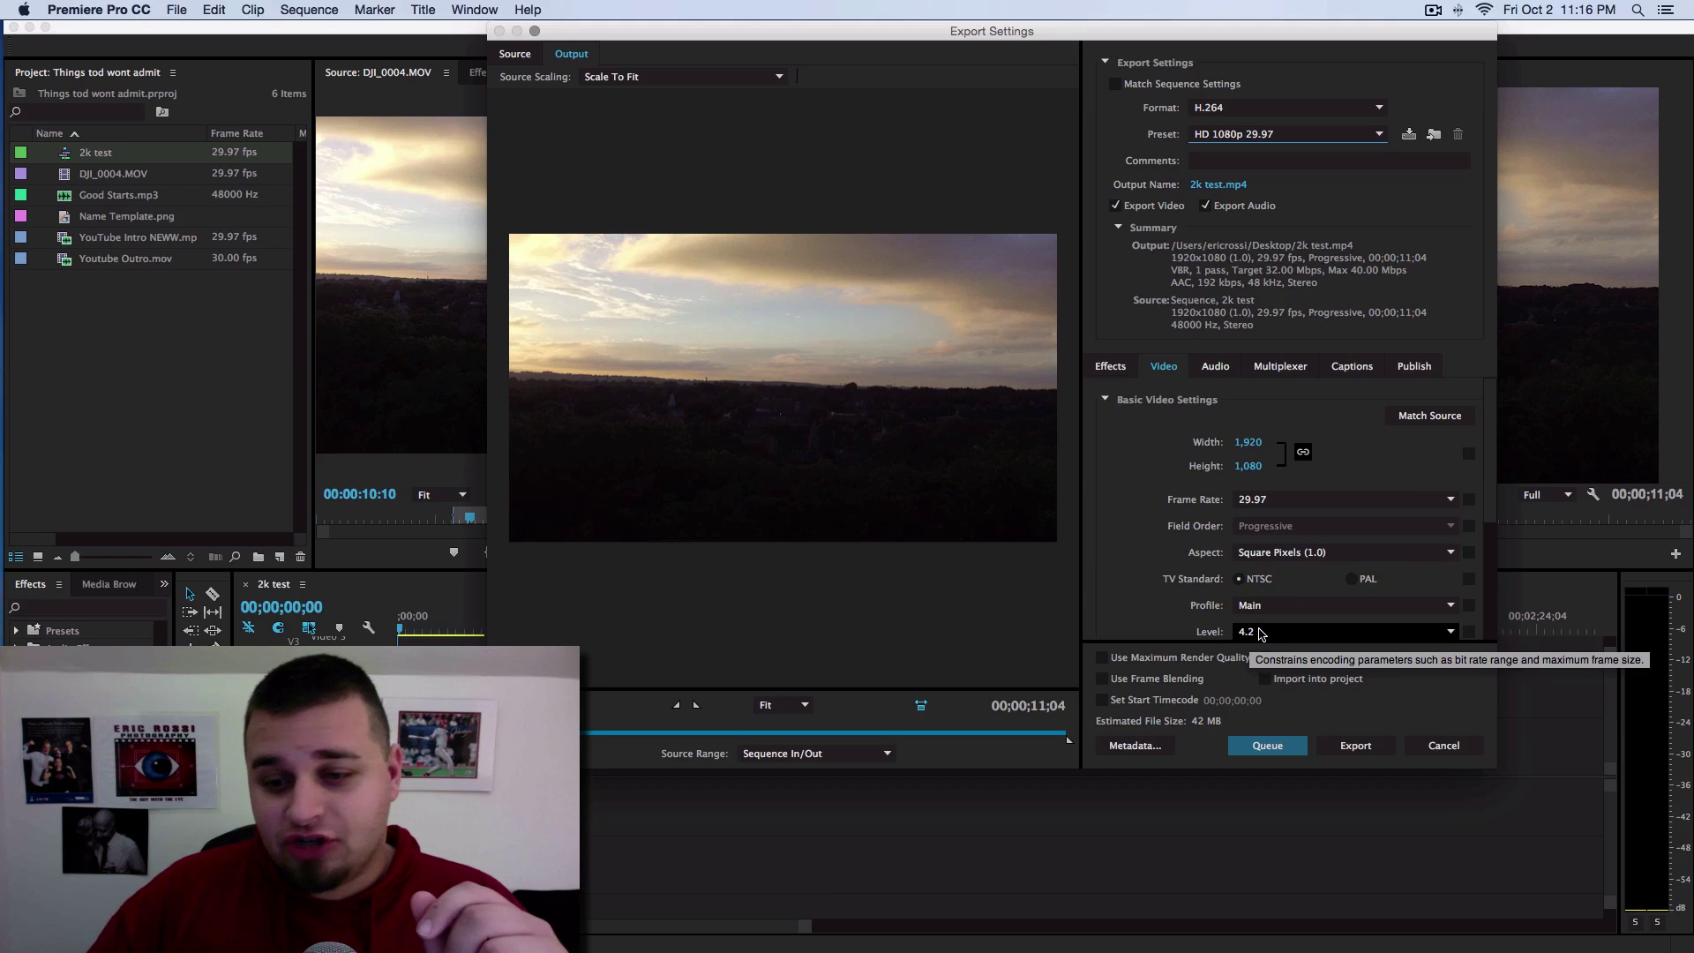
{"action": "left_click", "coordinate": [1260, 632]}
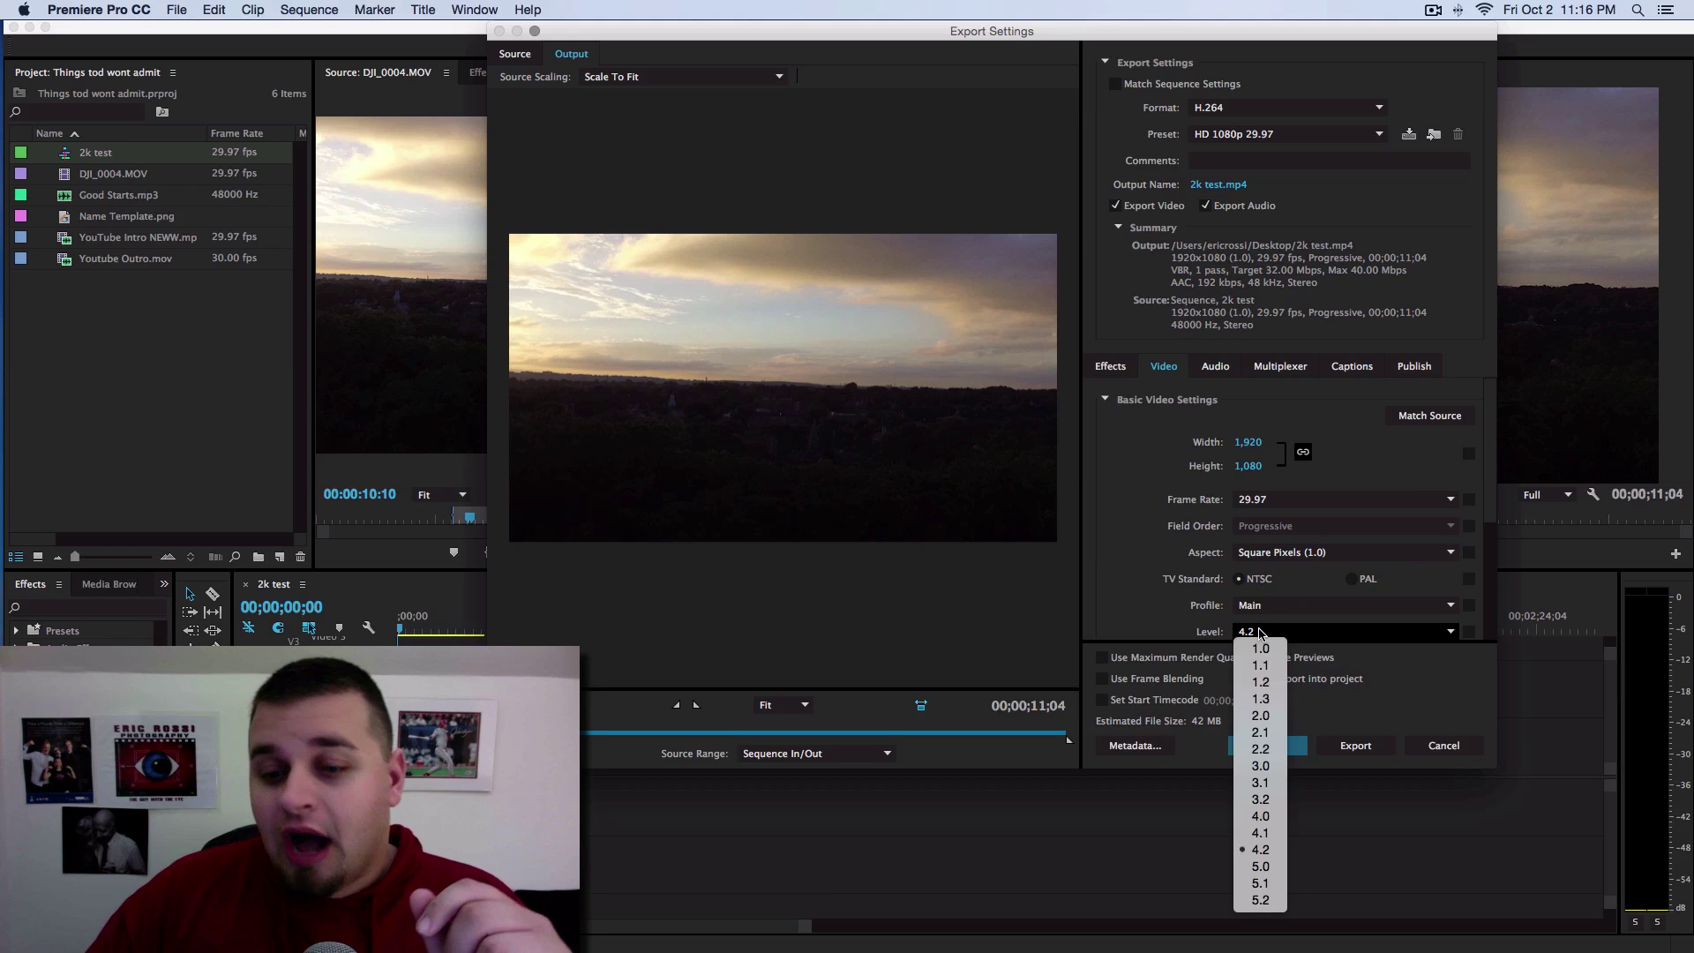
{"action": "left_click", "coordinate": [1260, 883]}
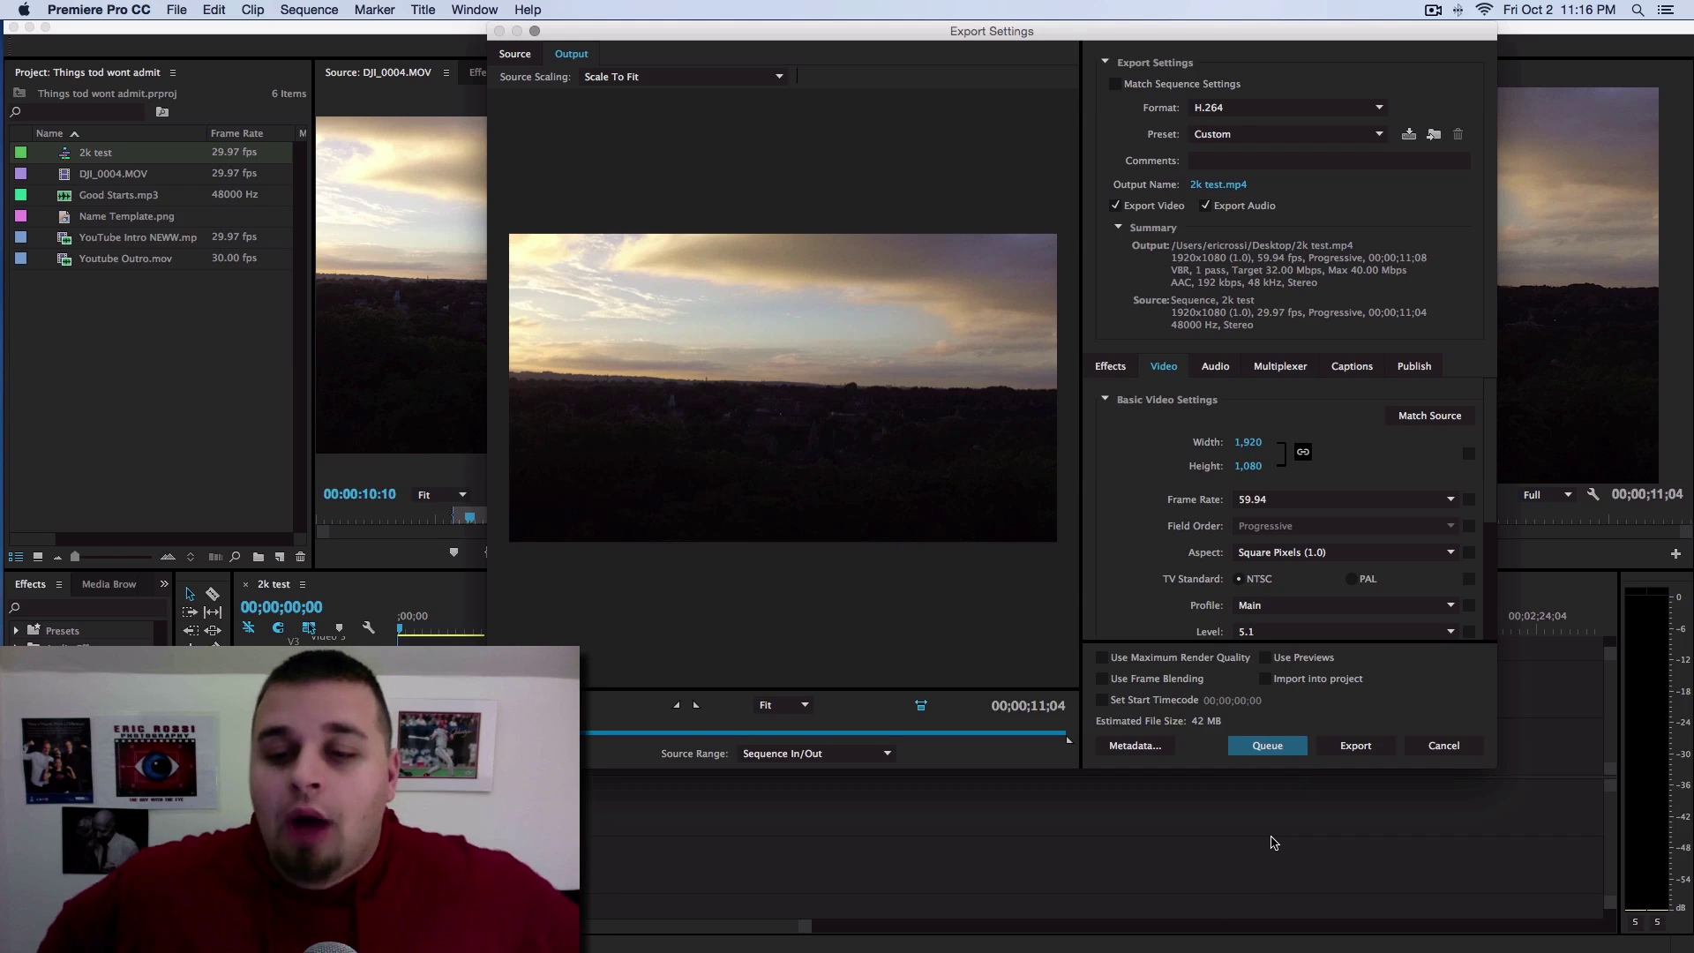
- Set the export height to 1520 and the width to 2704
{"action": "left_click", "coordinate": [1254, 471]}
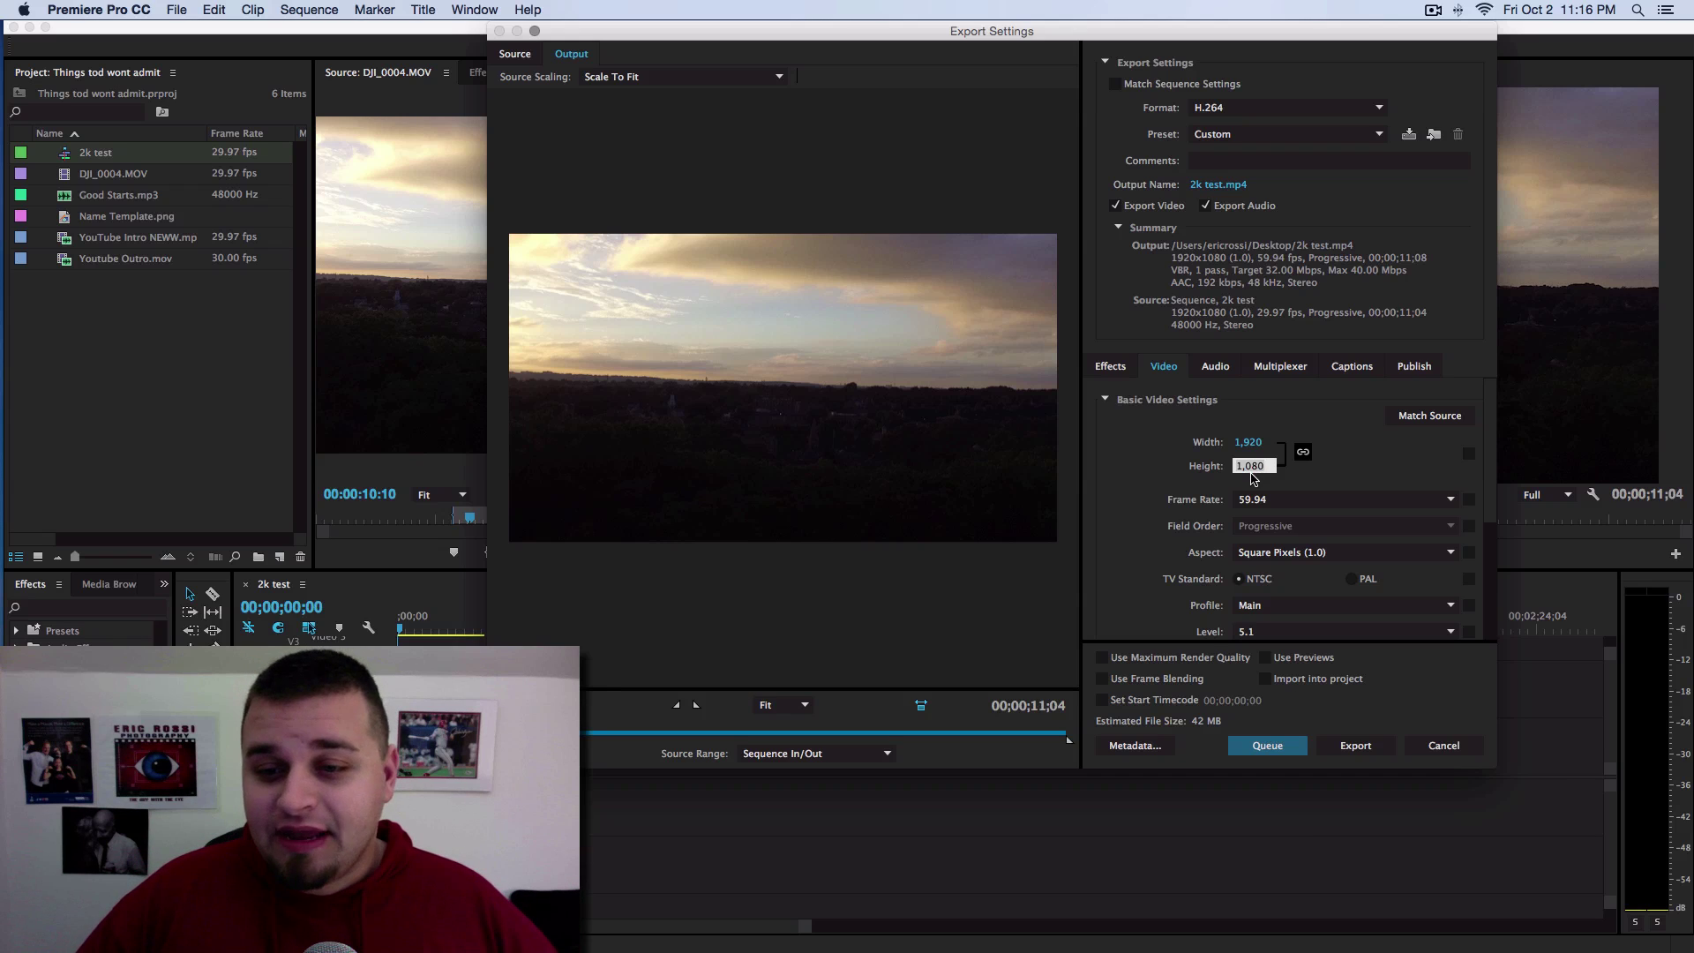
{"action": "type", "text": "1520"}
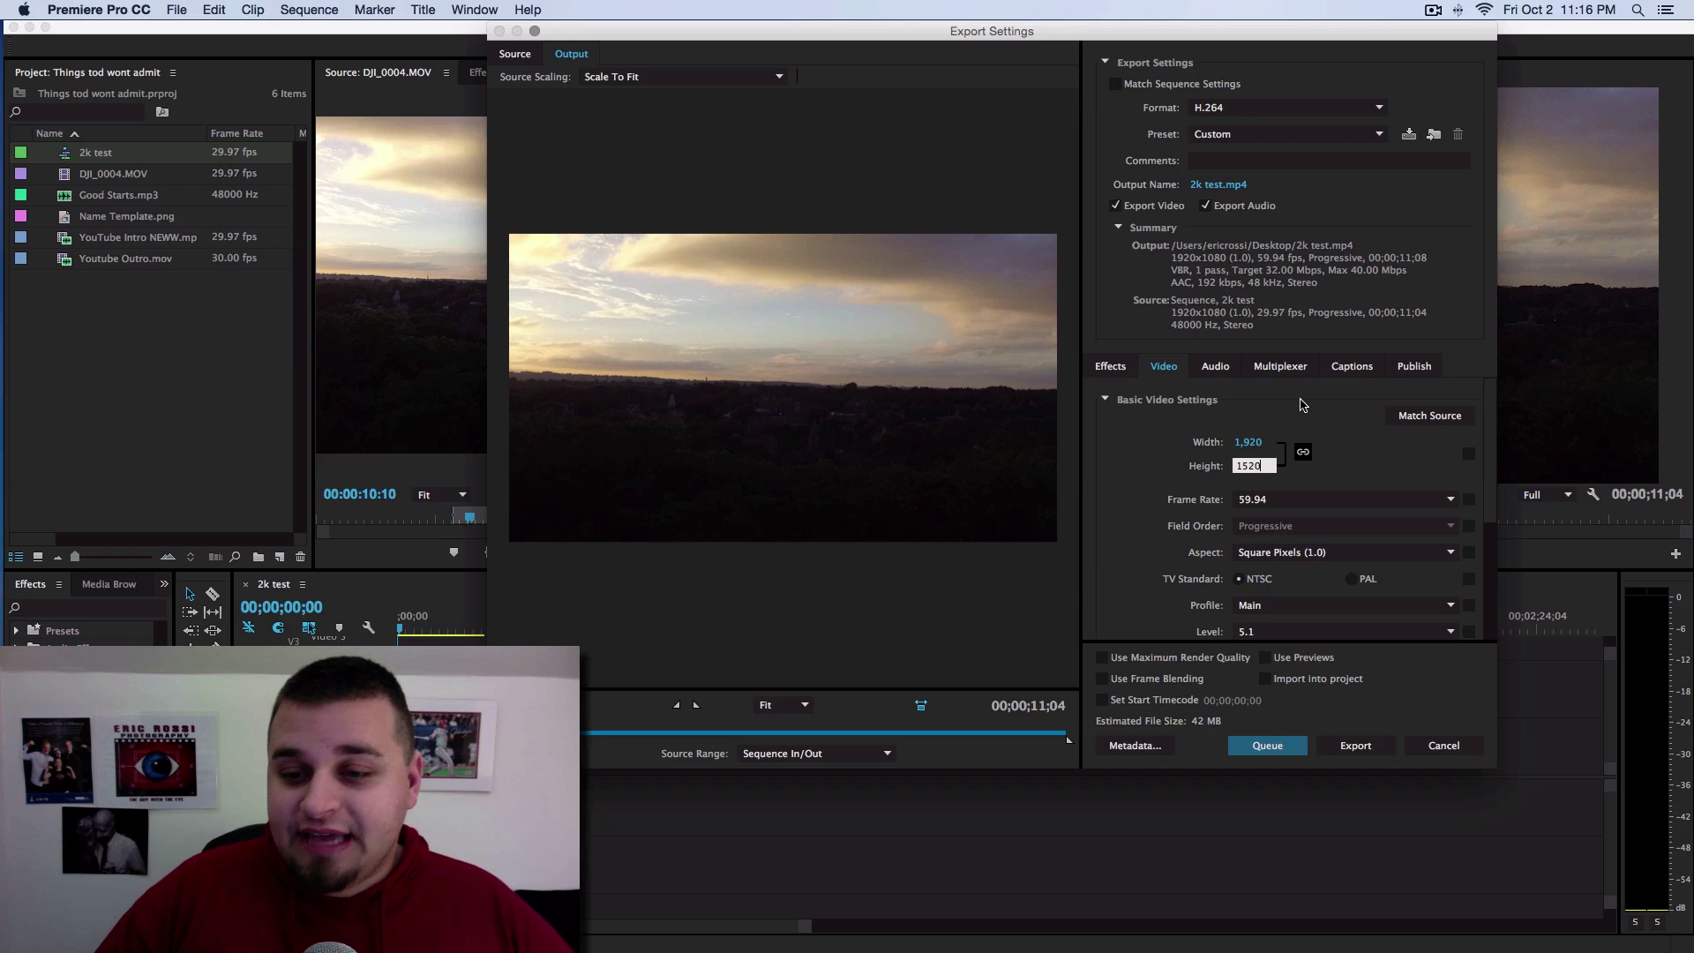
{"action": "left_click", "coordinate": [1303, 404]}
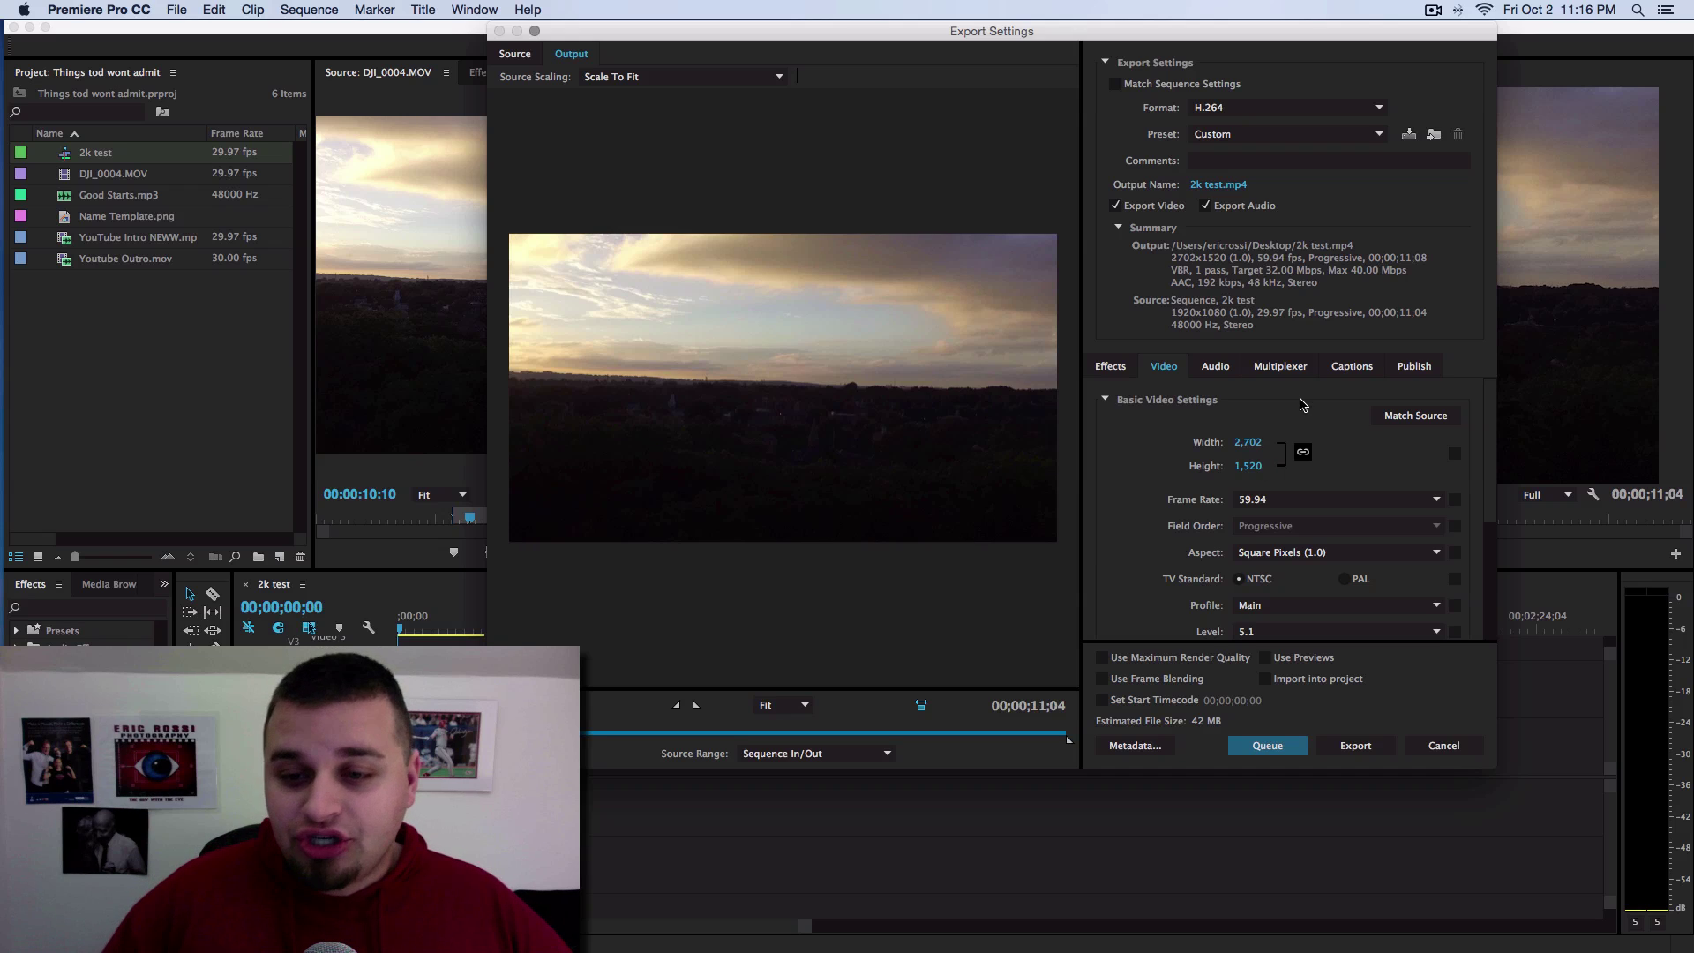
{"action": "left_click", "coordinate": [1252, 444]}
{"action": "type", "text": "2,"}
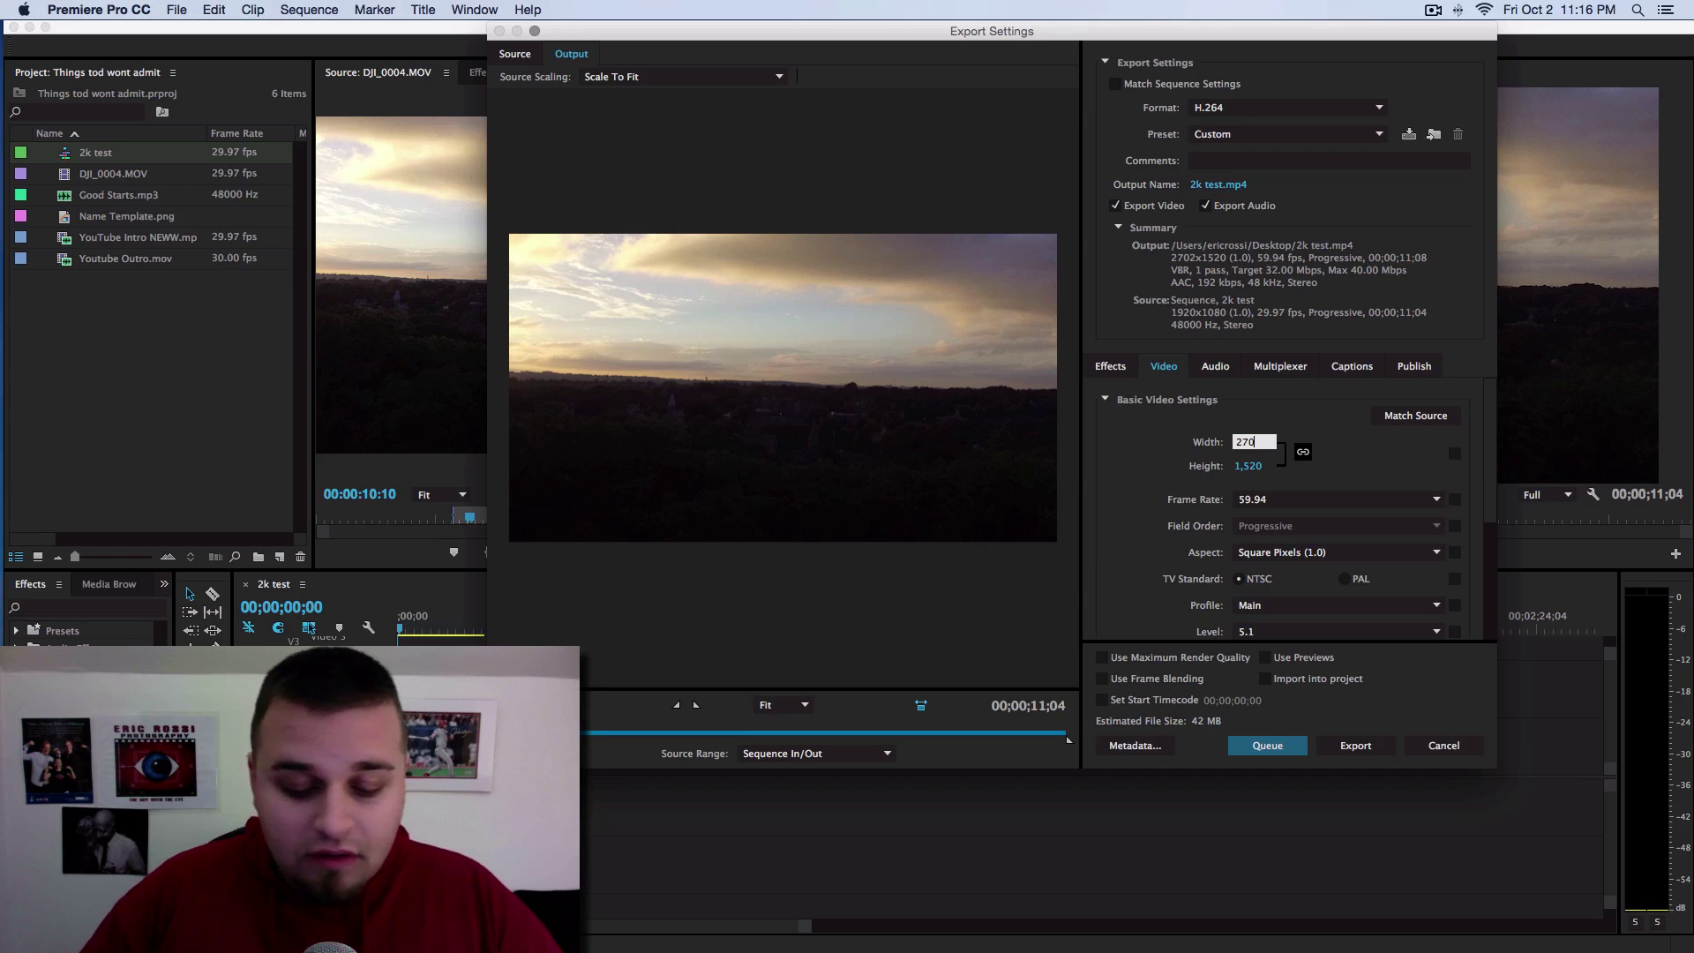
{"action": "type", "text": "704"}
{"action": "key", "text": "Return"}
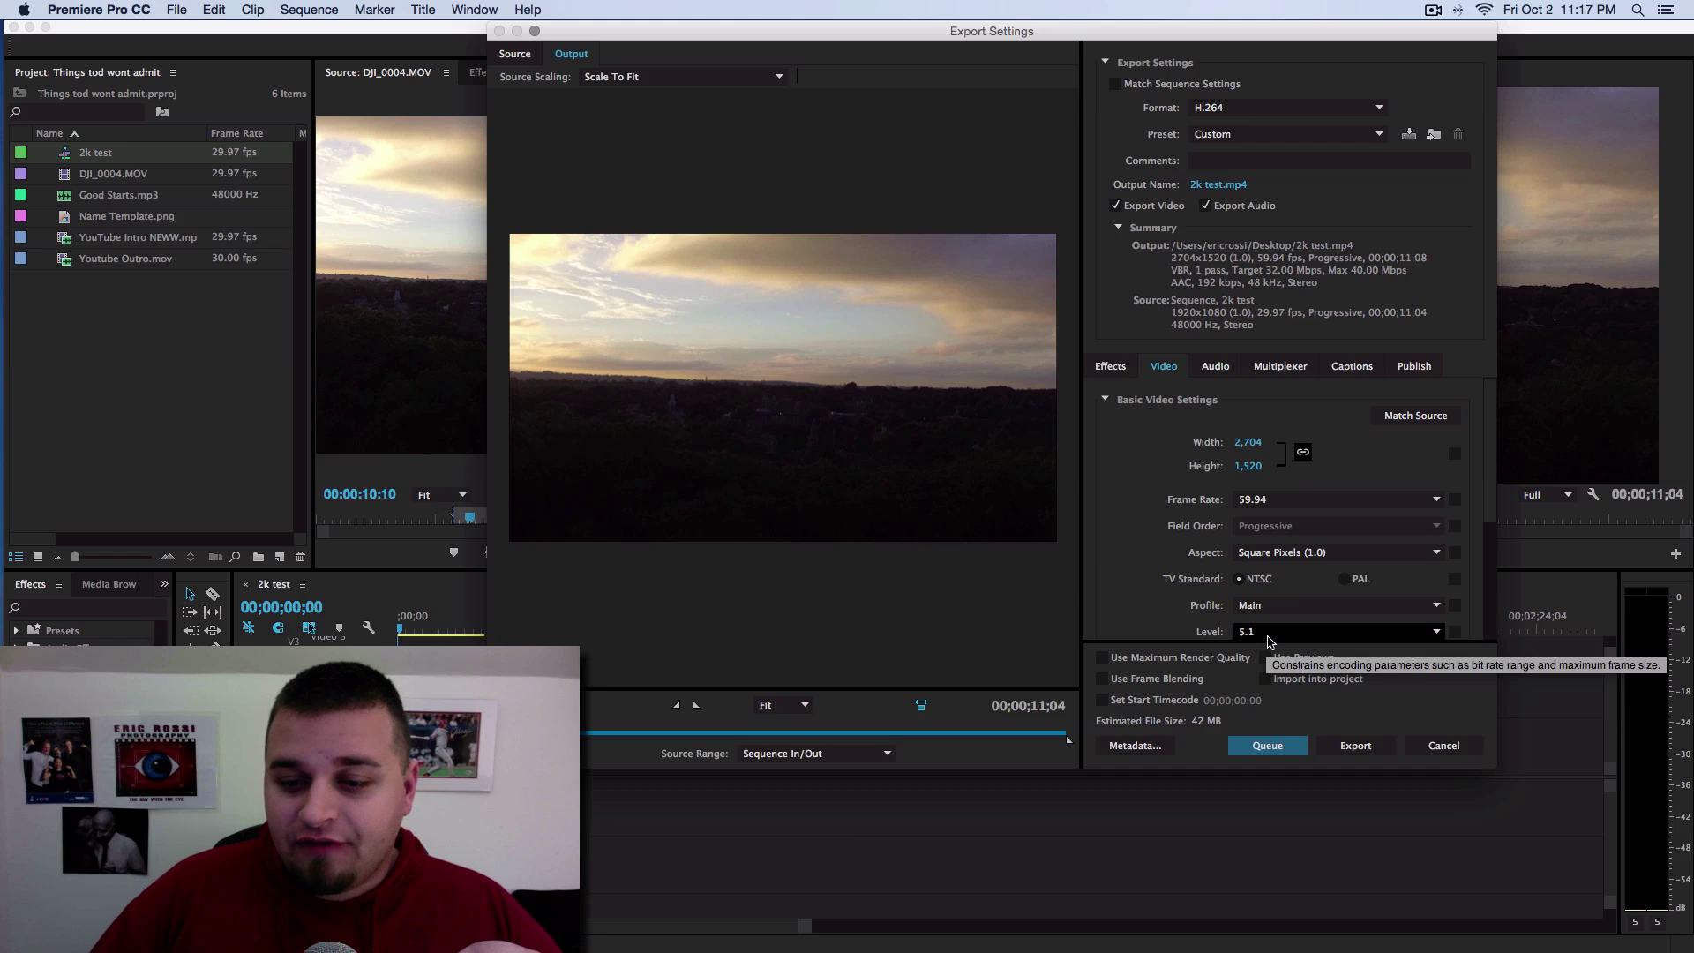
- Set the frame rate to 30 and enable Maximum Render Quality and Render at Maximum Depth
{"action": "left_click", "coordinate": [1305, 500]}
{"action": "left_click", "coordinate": [1278, 653]}
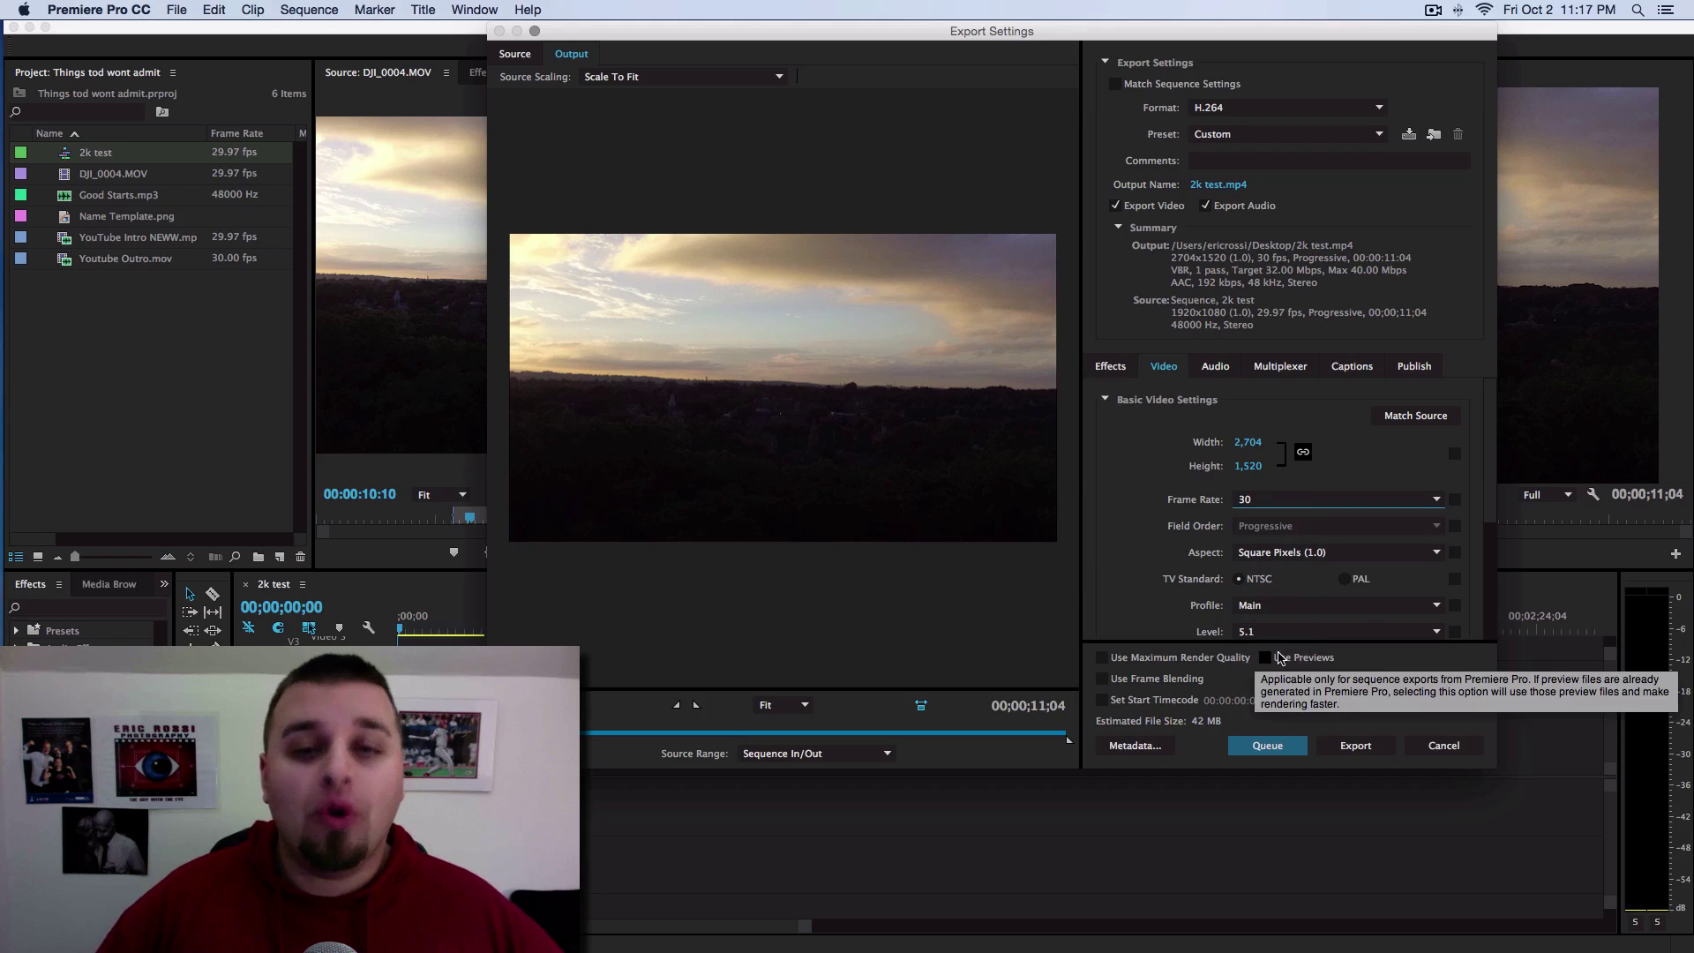
{"action": "left_click", "coordinate": [1102, 658]}
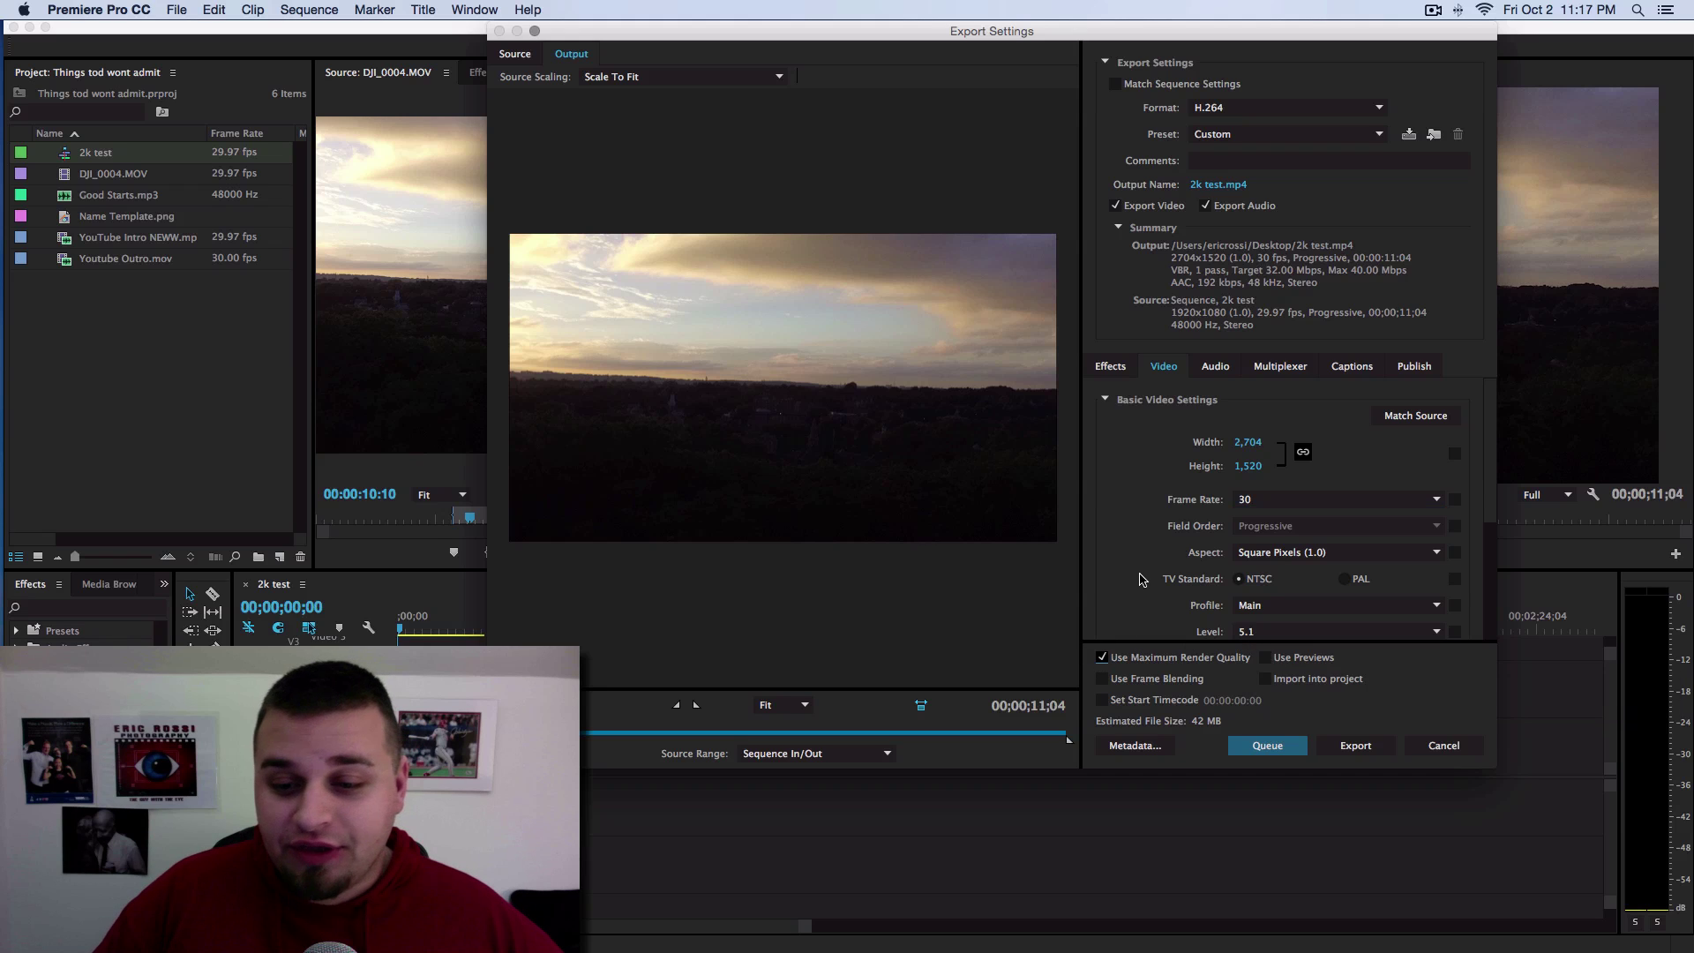
{"action": "scroll", "coordinate": [1139, 578], "scroll_direction": "down", "scroll_amount": 5}
{"action": "left_click", "coordinate": [1161, 448]}
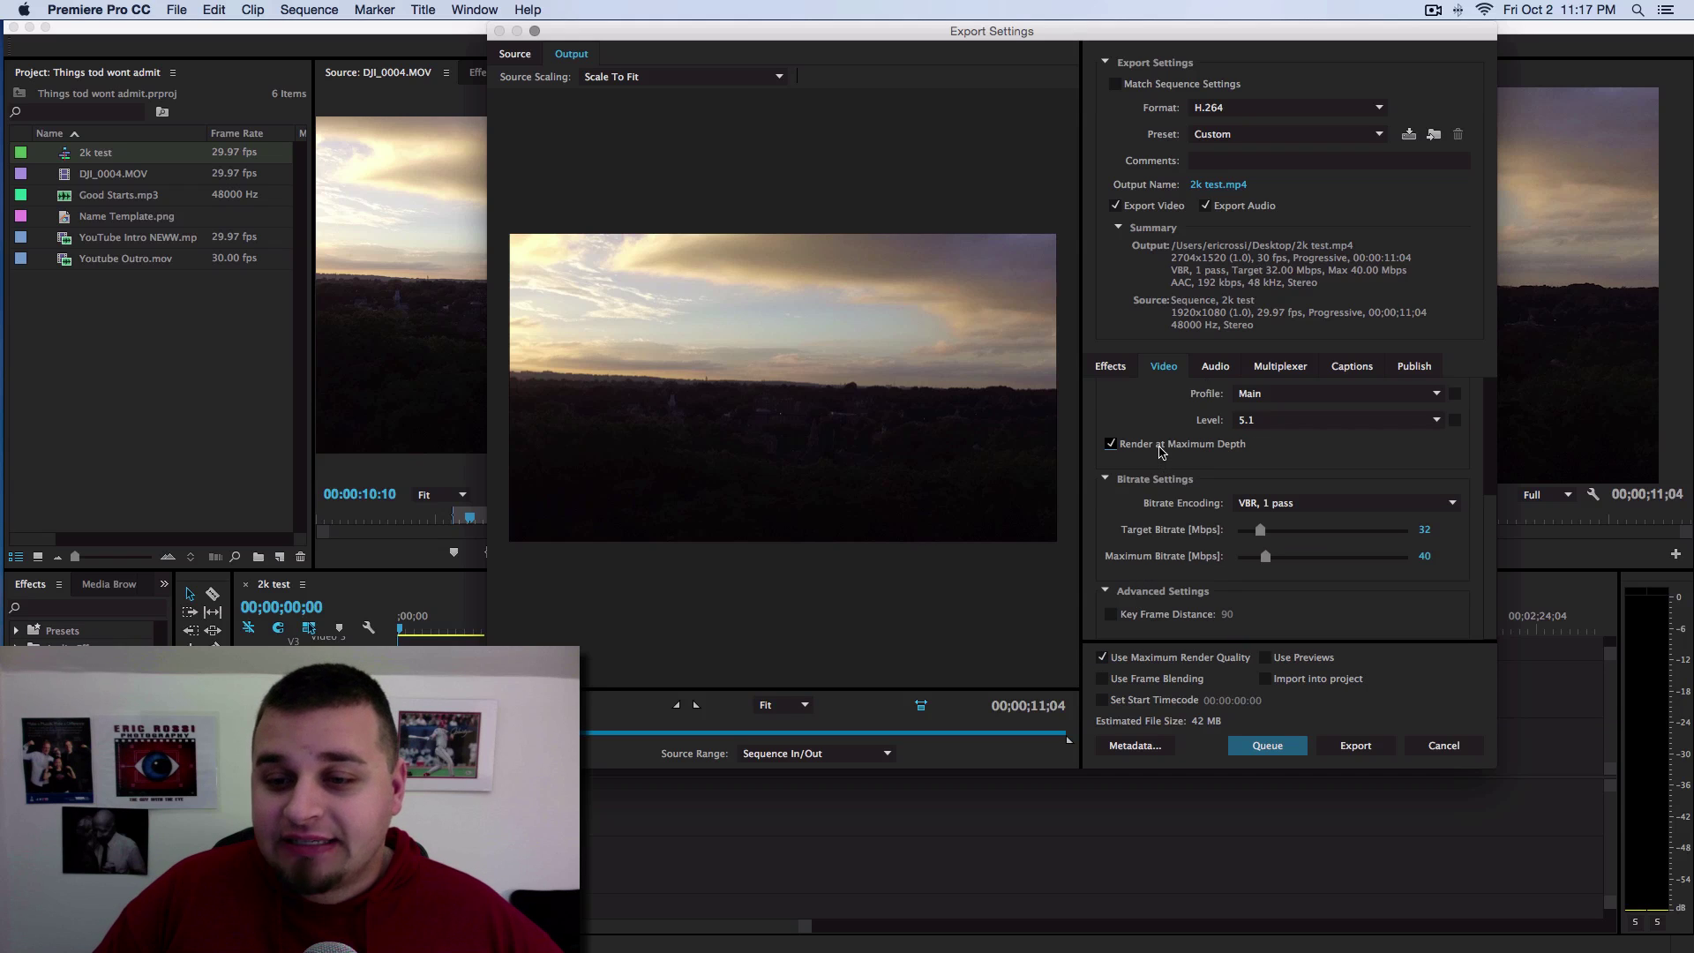
- Set the target bitrate to 26.31 Mbps and the maximum bitrate to 121.92 Mbps
{"action": "left_click", "coordinate": [1424, 531]}
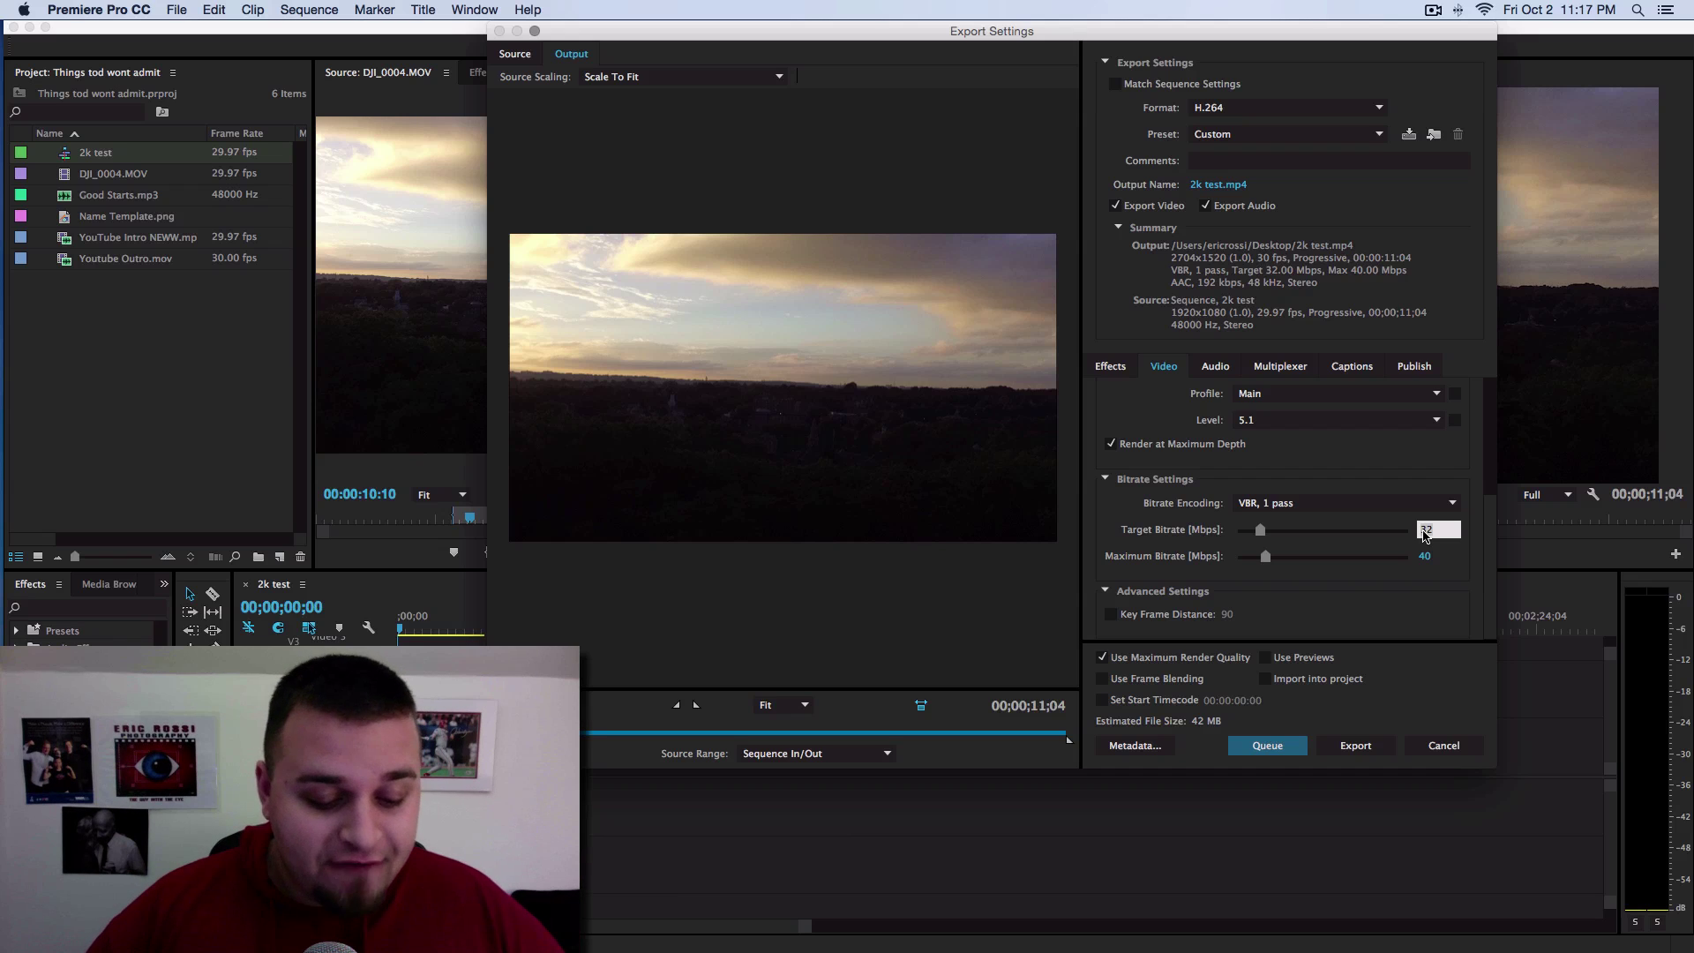
{"action": "type", "text": "26"}
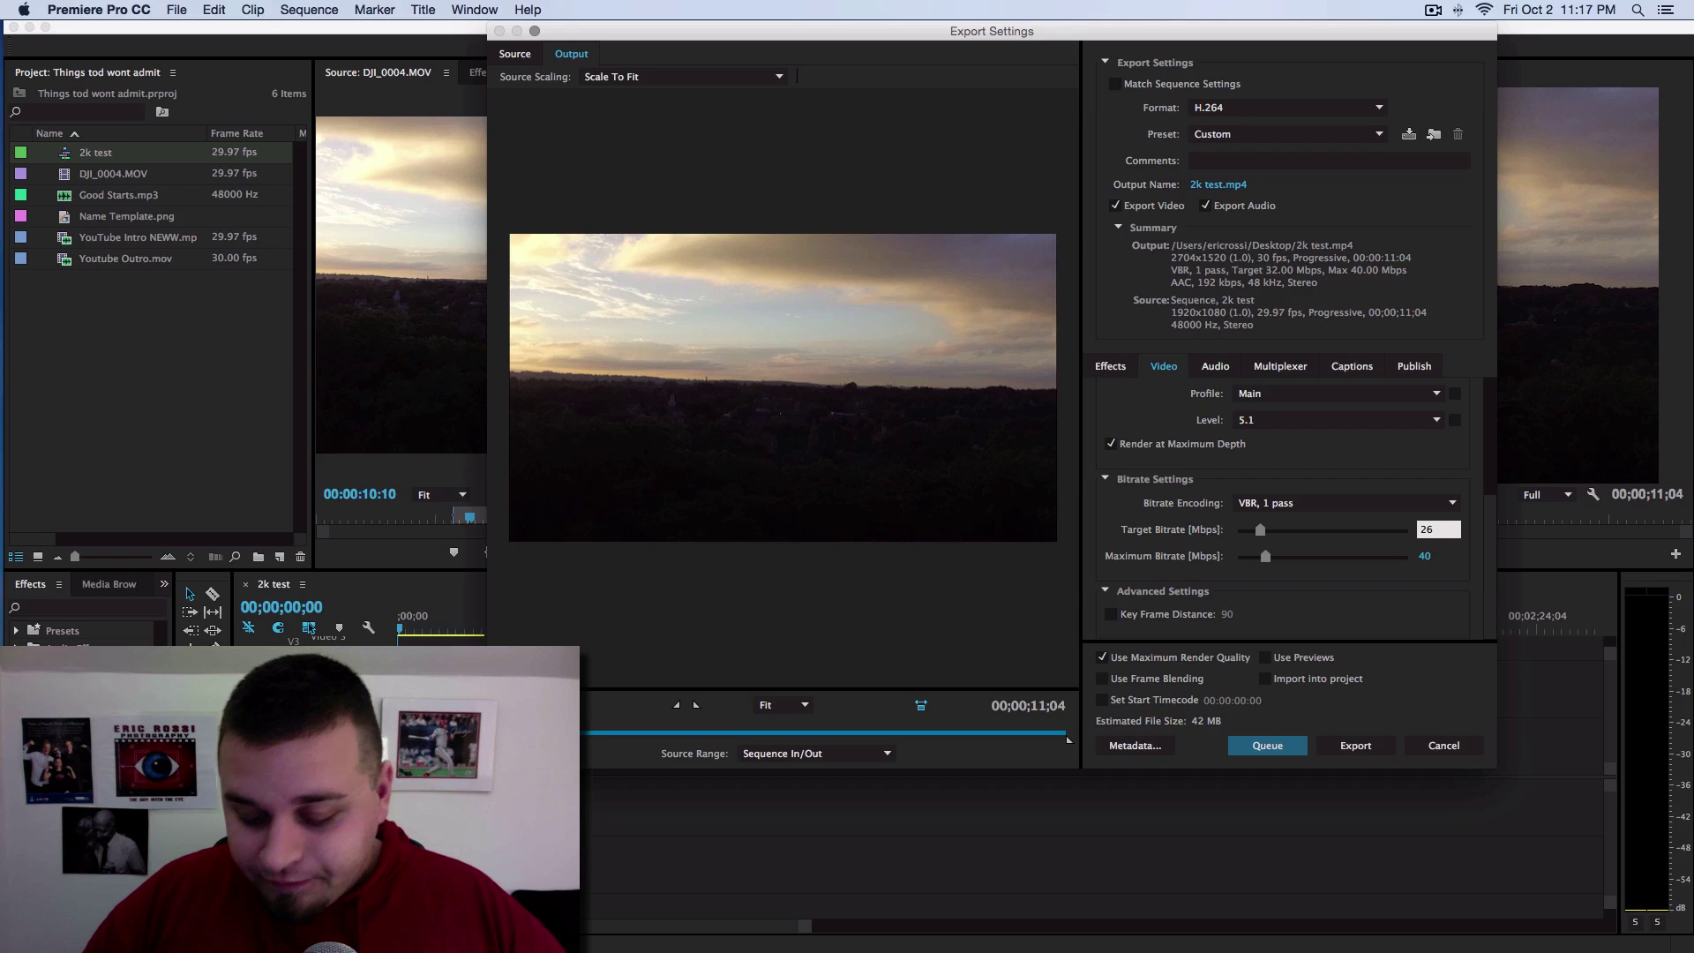
{"action": "type", "text": ".31"}
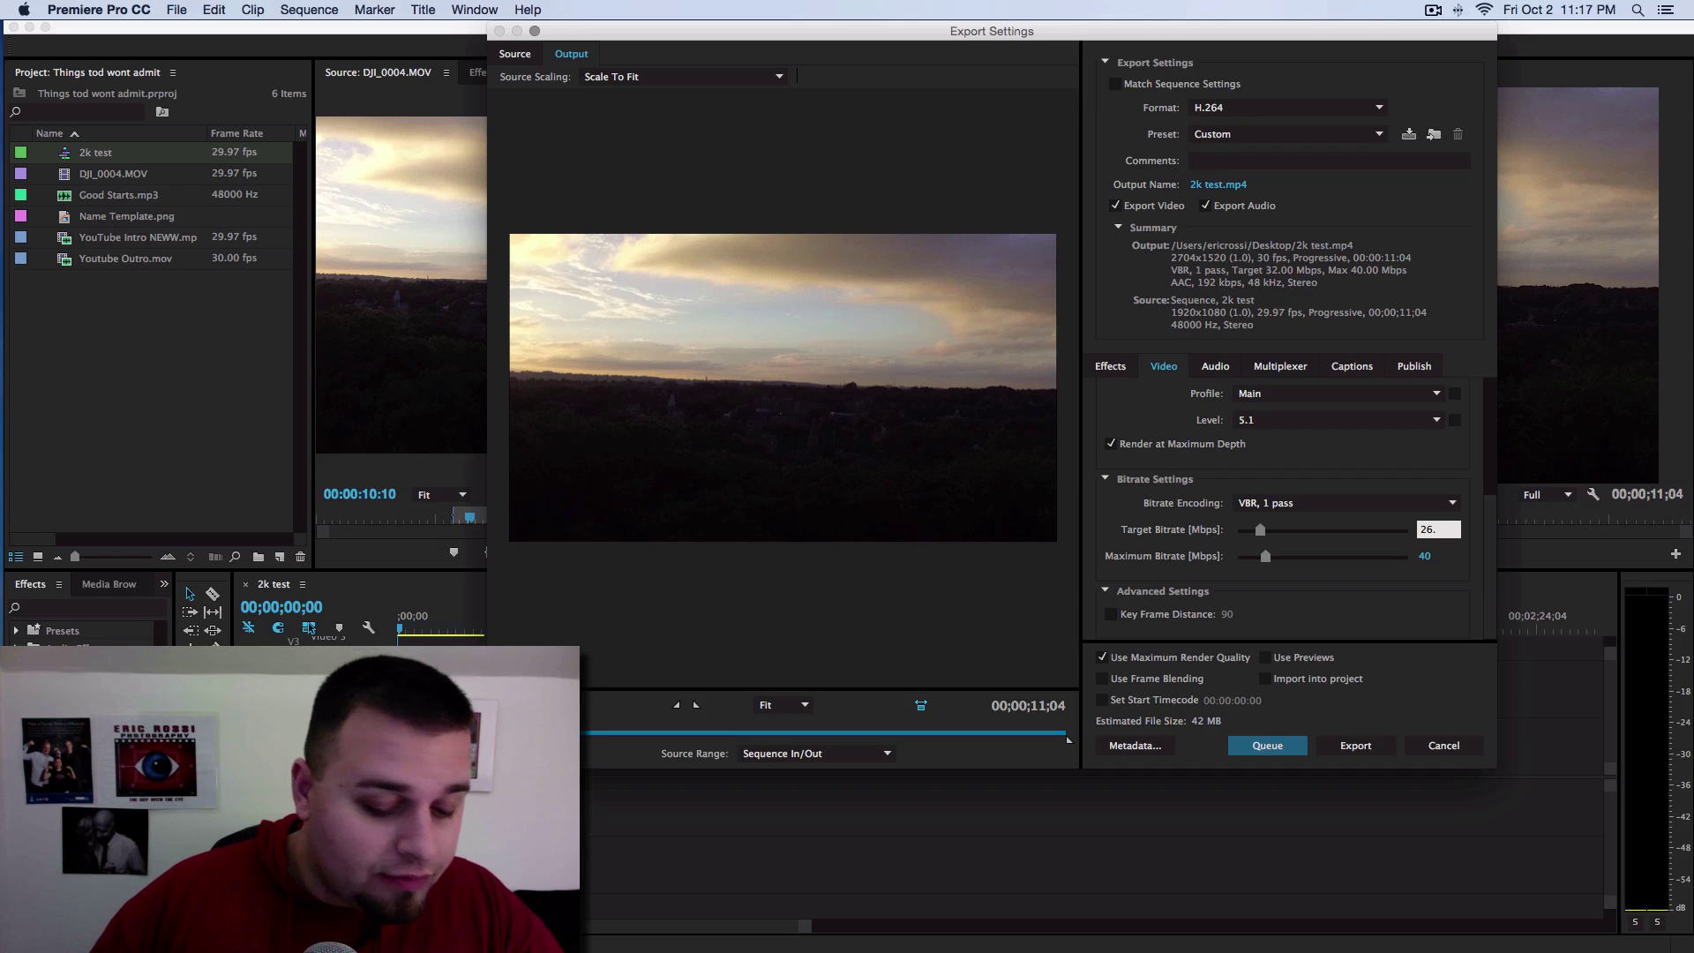
{"action": "left_click", "coordinate": [1428, 558]}
{"action": "type", "text": "121.92"}
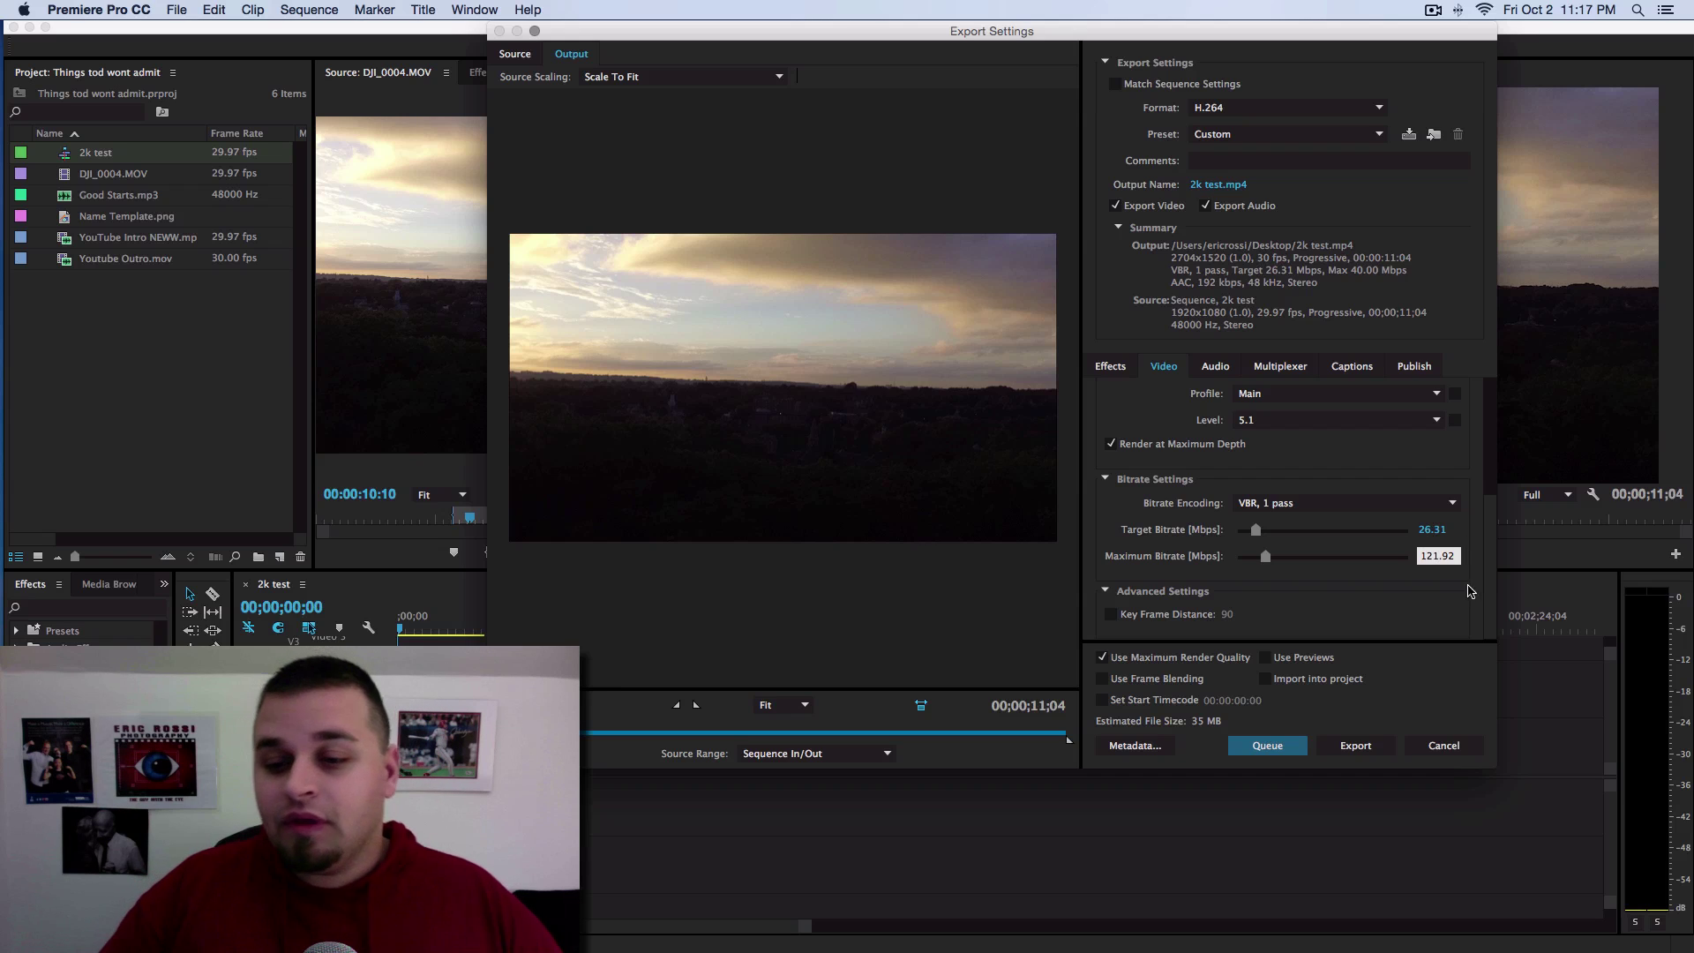
{"action": "key", "text": "Return"}
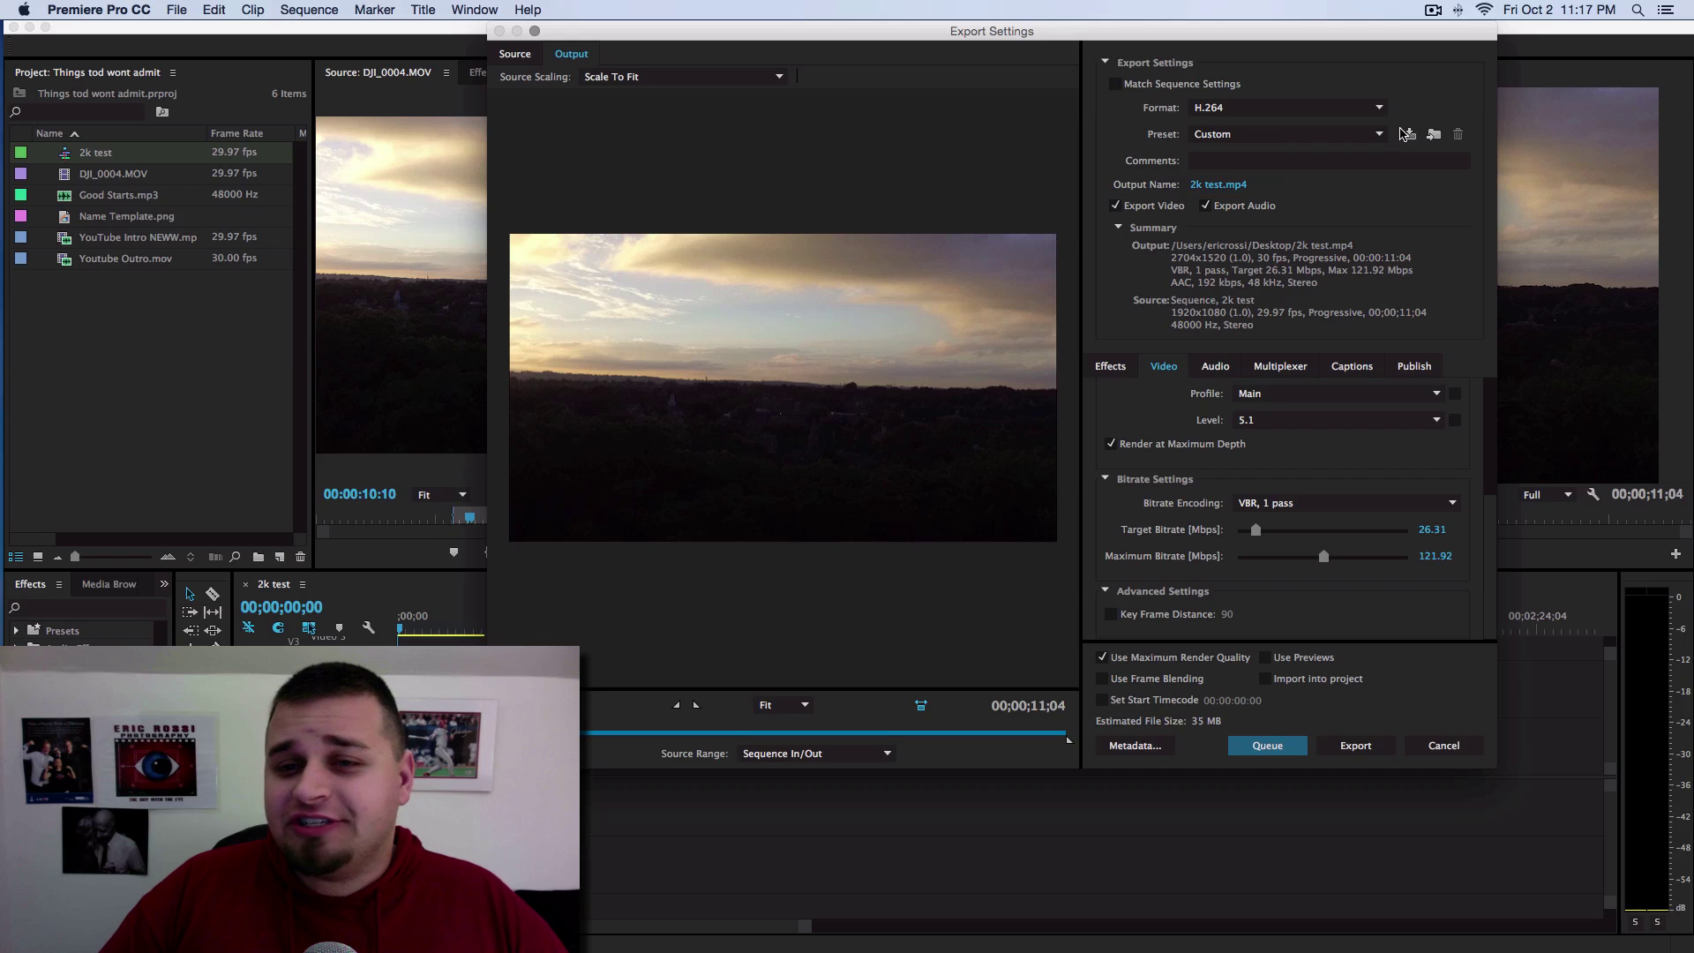
- Save the settings as the '2K YouTube Video Export' preset, then return to the YouTube video in Firefox
{"action": "left_click", "coordinate": [1367, 134]}
{"action": "key", "text": "Escape"}
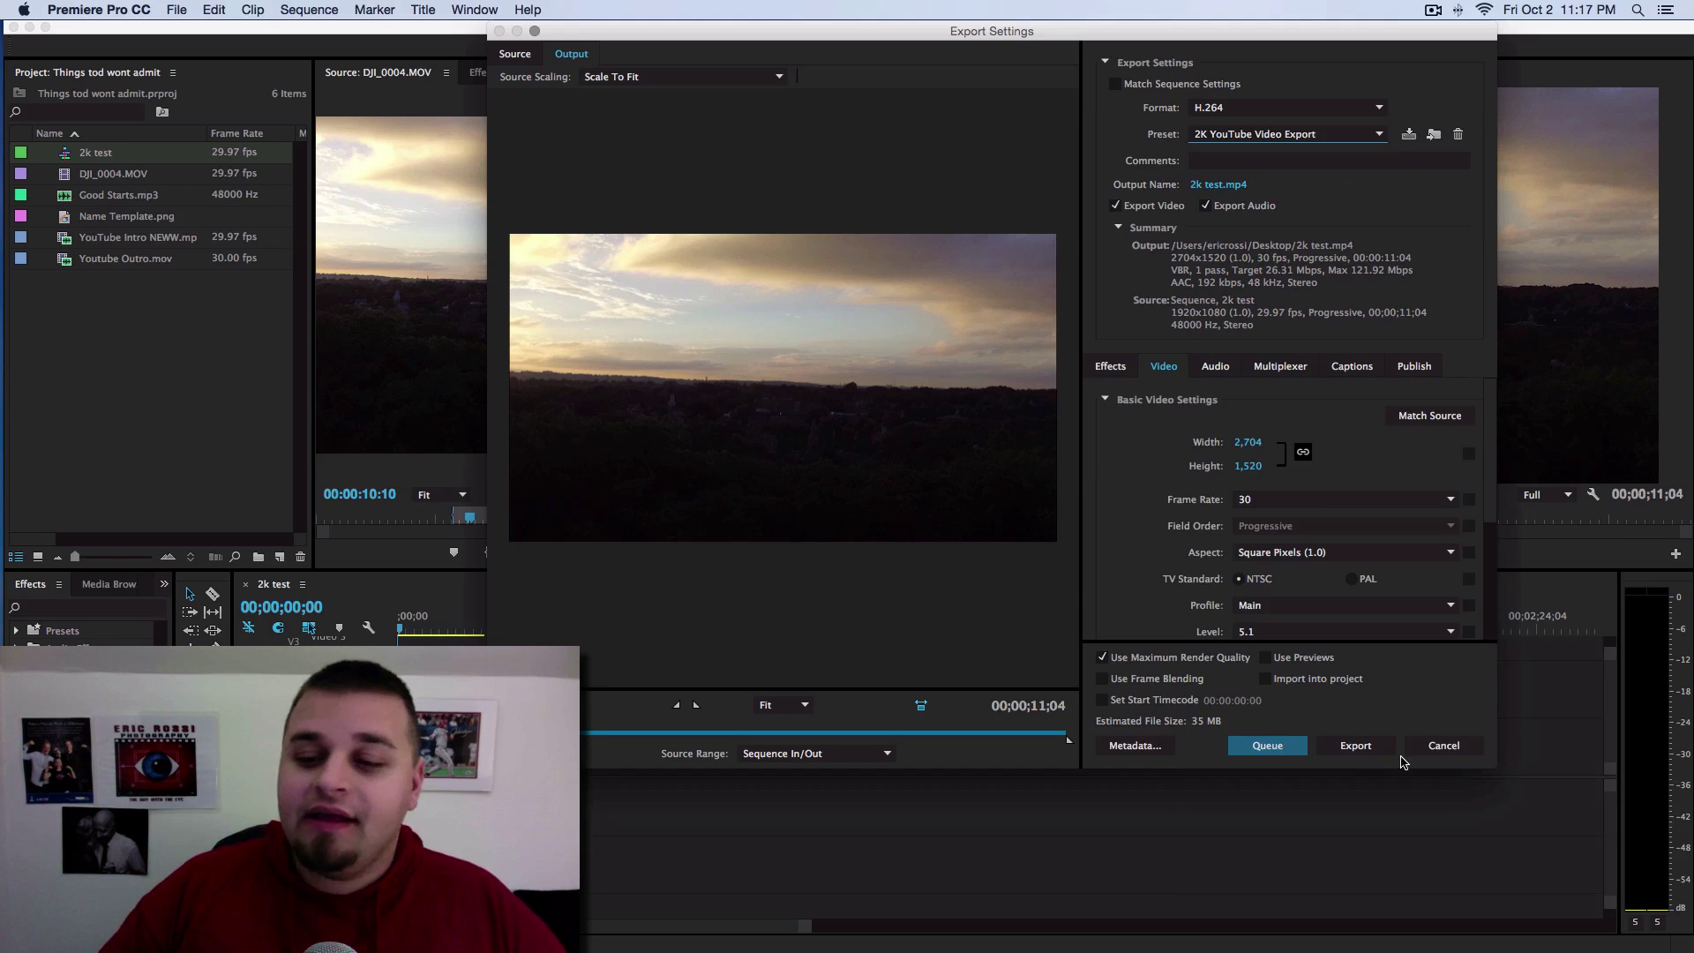
{"action": "left_click", "coordinate": [14, 152]}
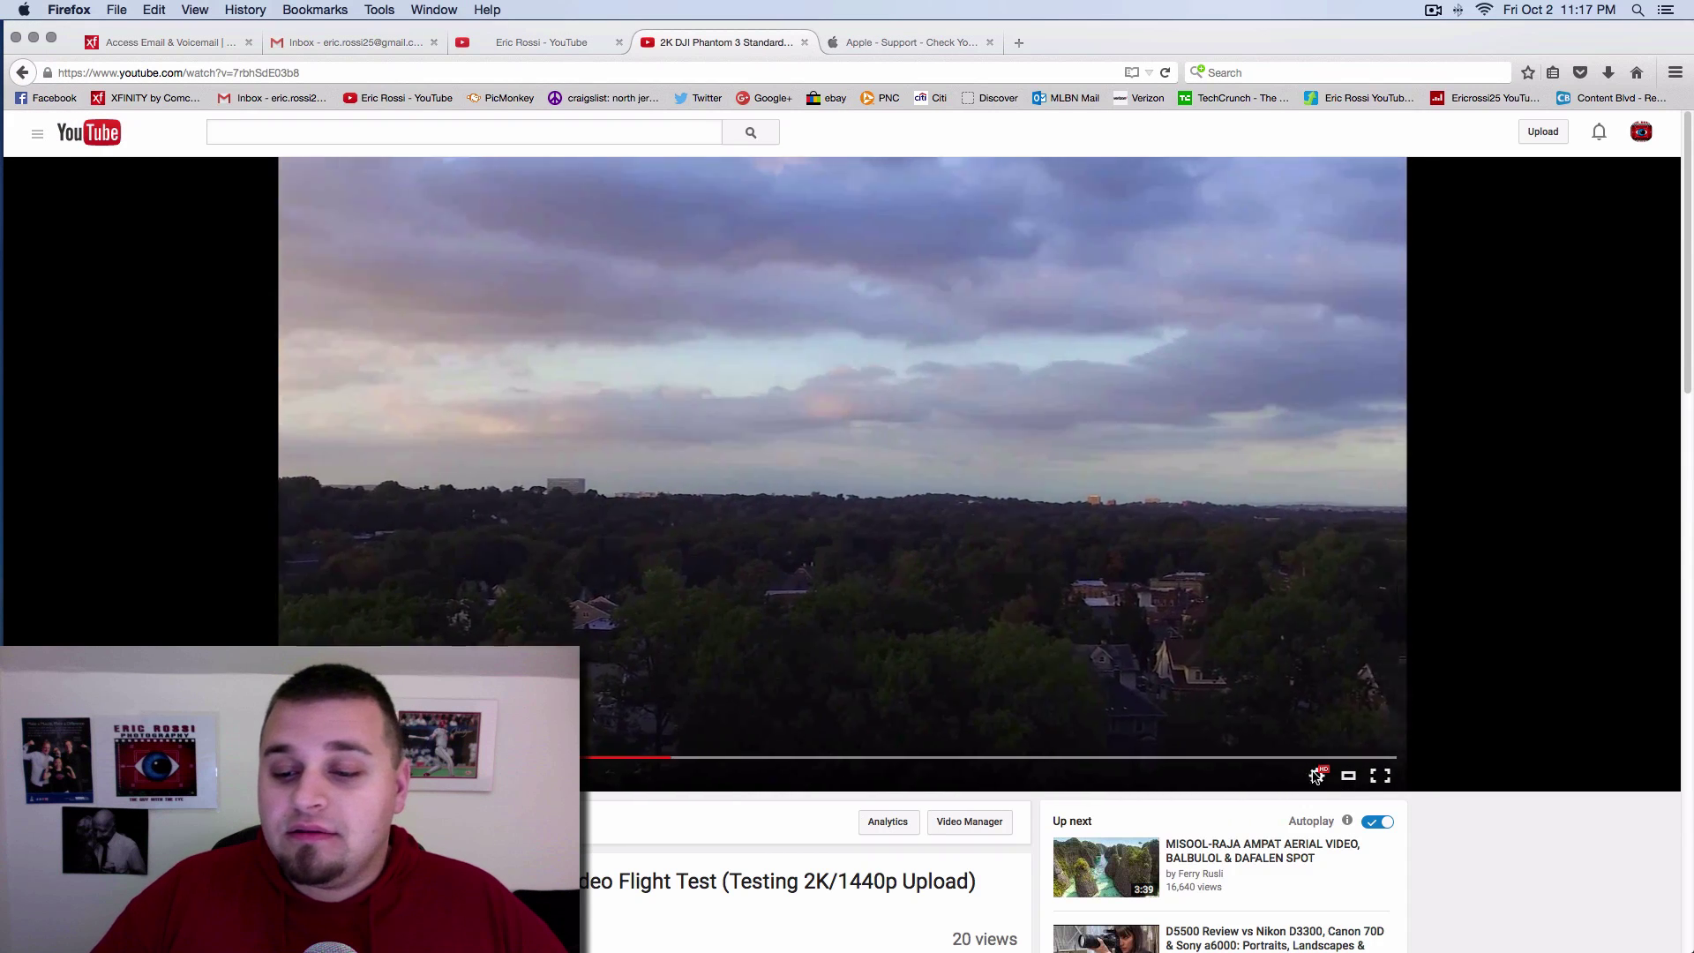
{"action": "left_click", "coordinate": [1316, 775]}
{"action": "left_click", "coordinate": [1328, 744]}
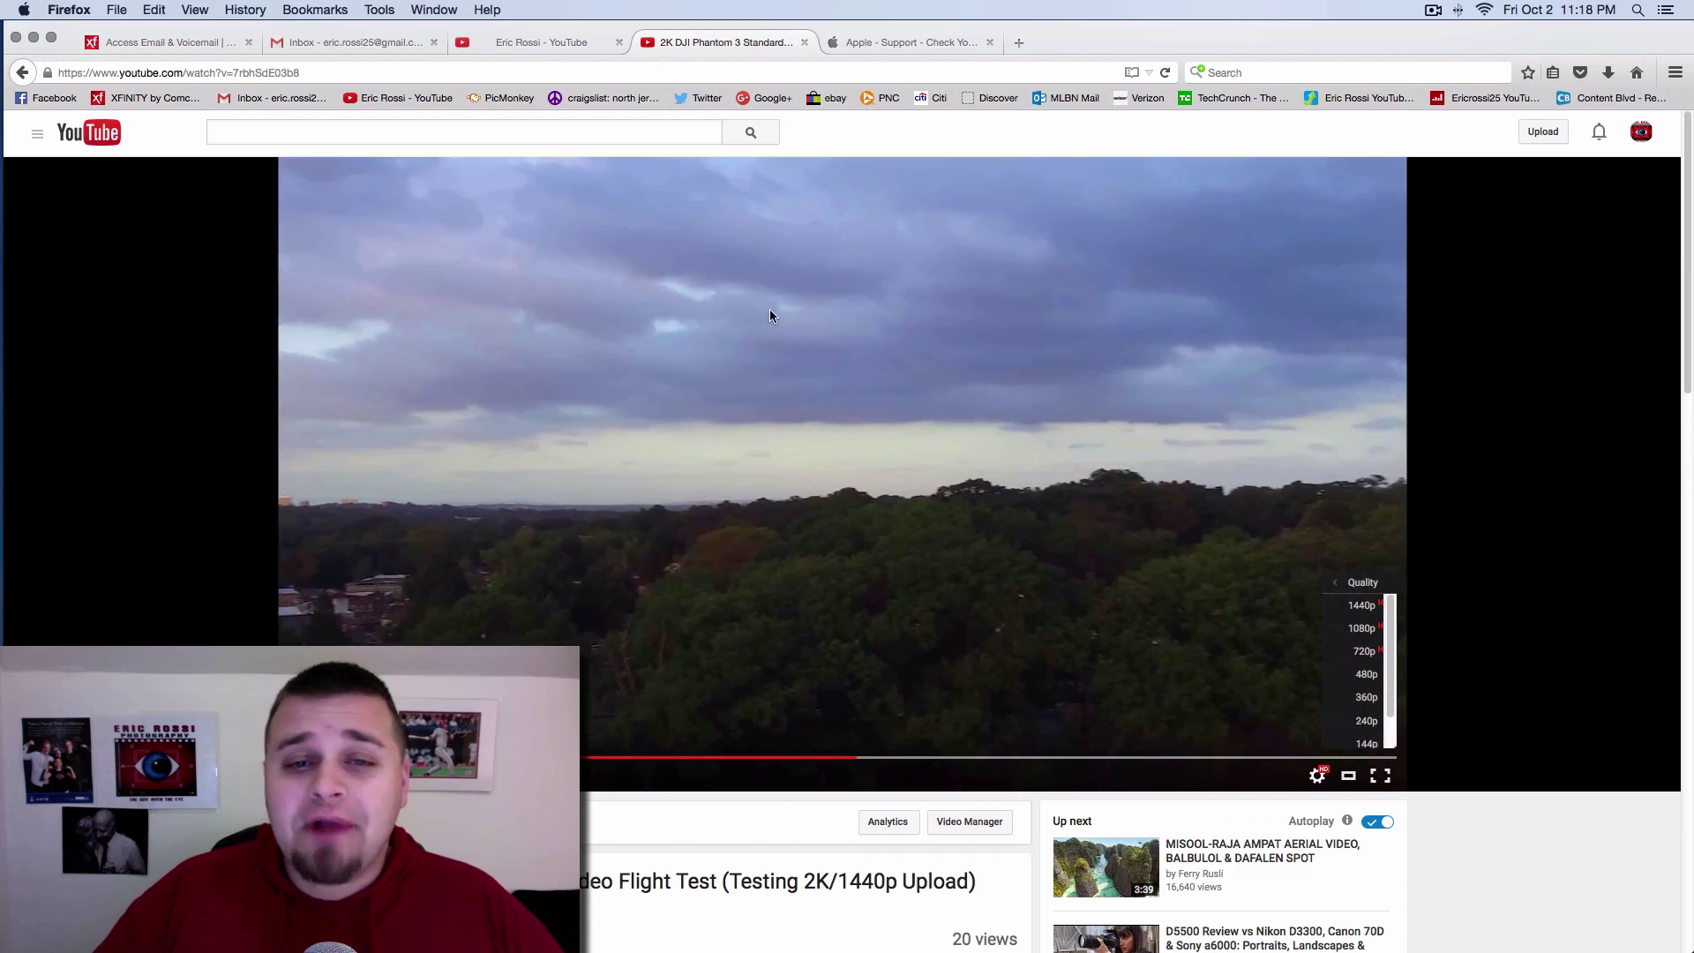
{"action": "left_click", "coordinate": [792, 215]}
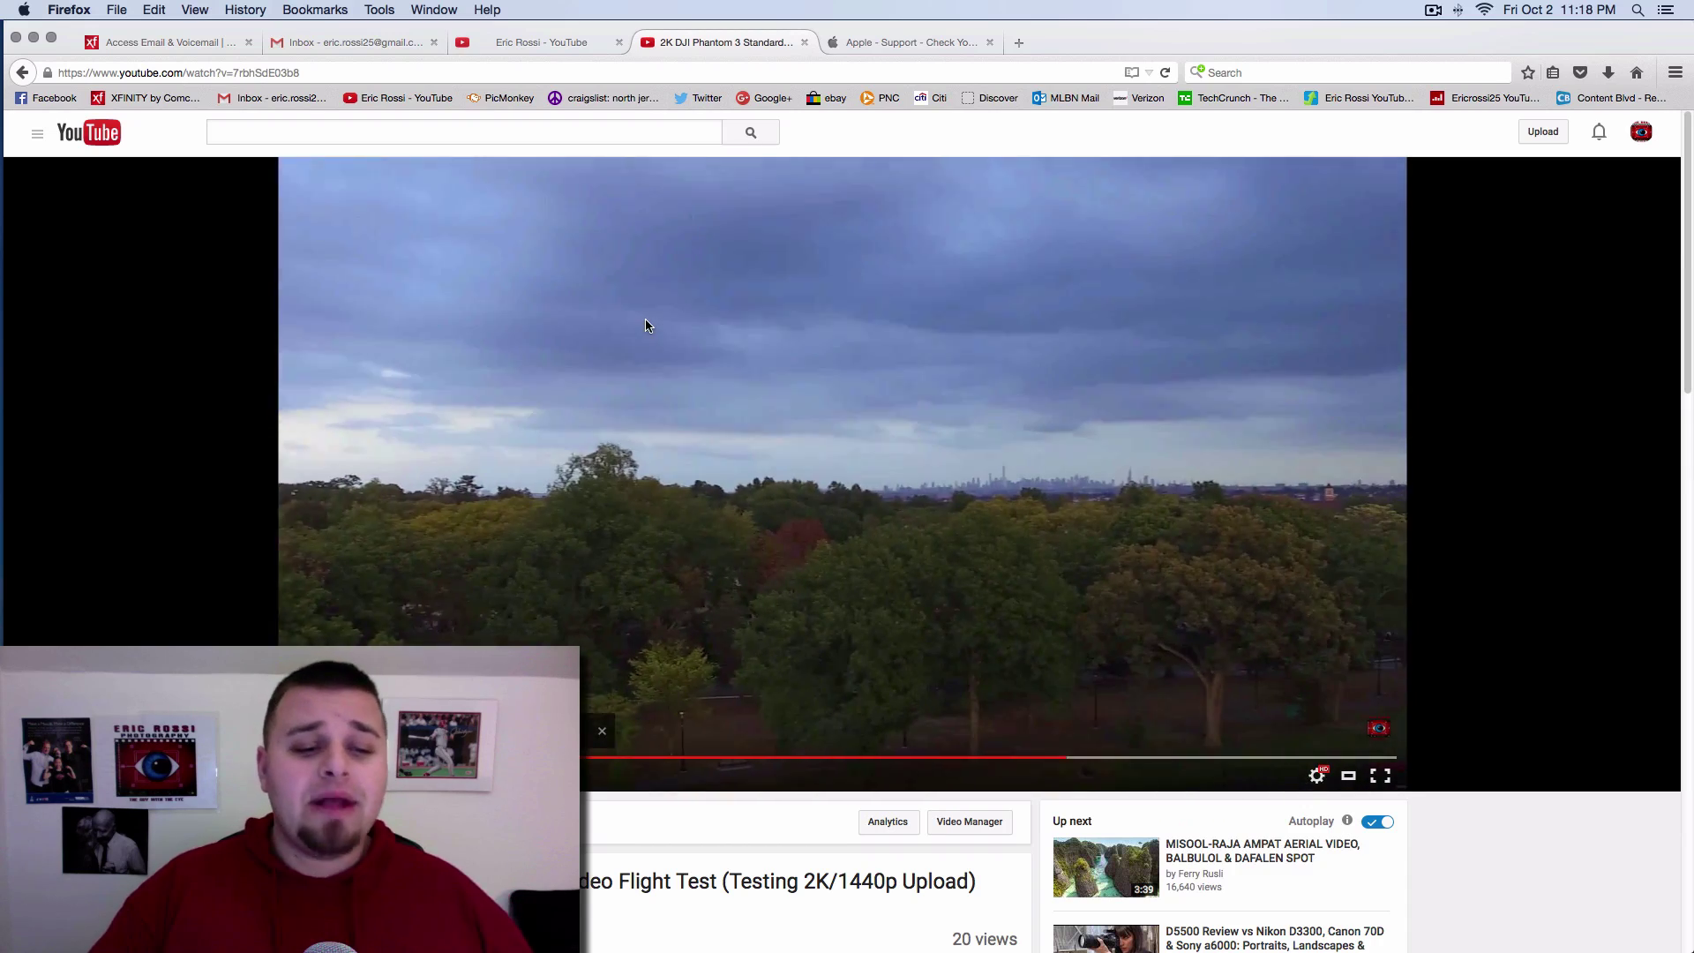